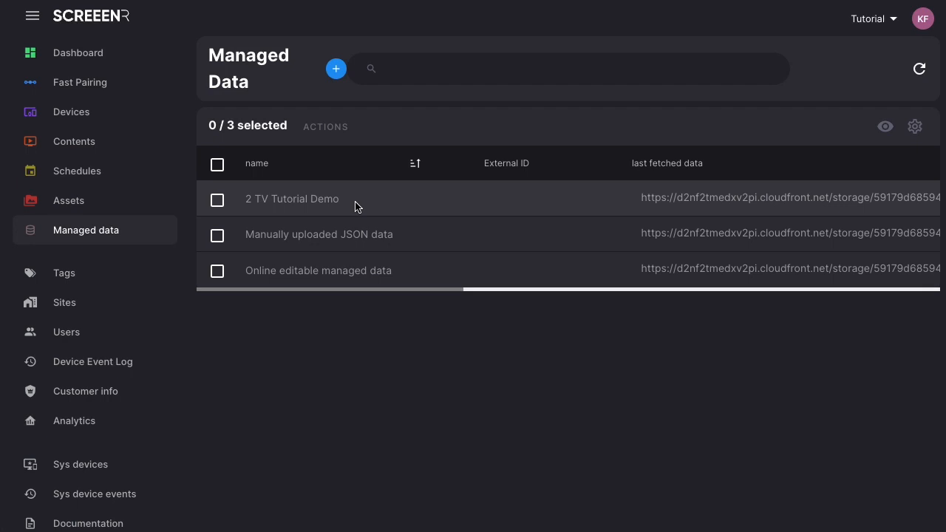
Open the asset library and look through the TV folder's images and videos.
click(74, 204)
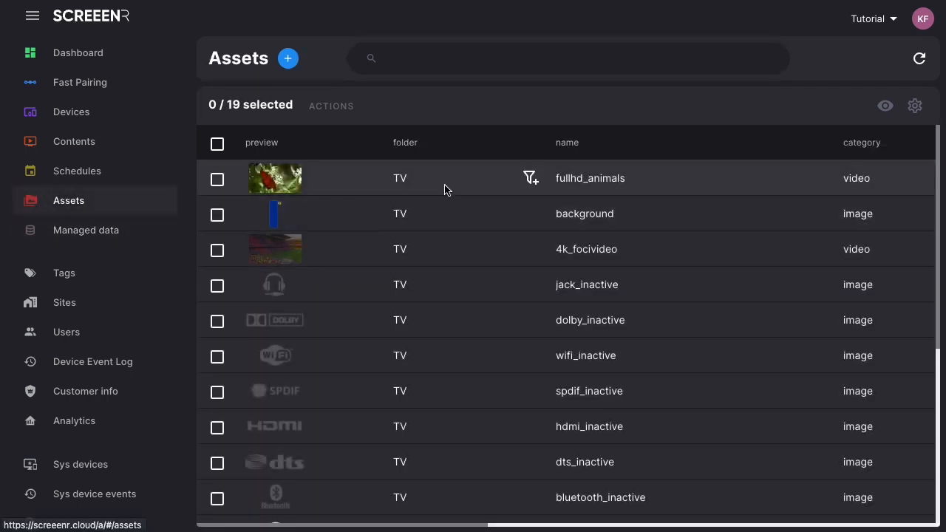
scroll(369, 218, down, 2)
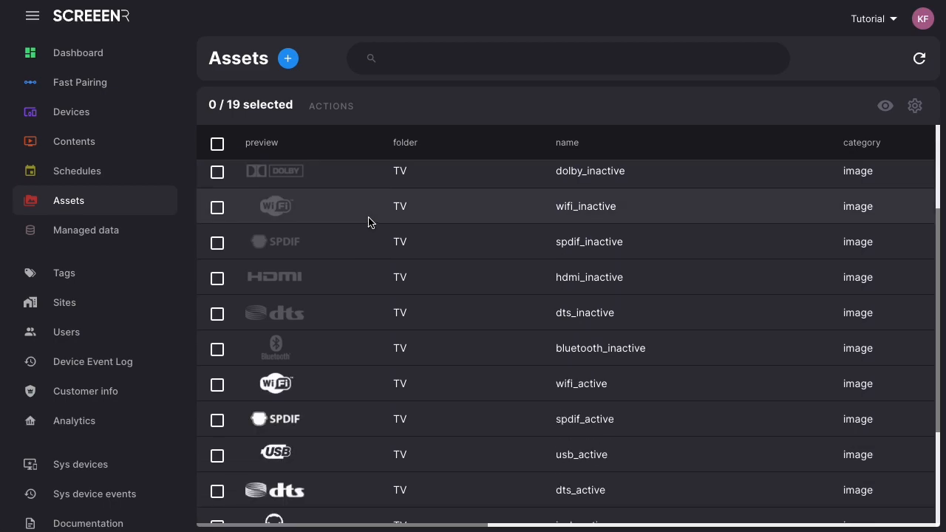
scroll(369, 221, down, 2)
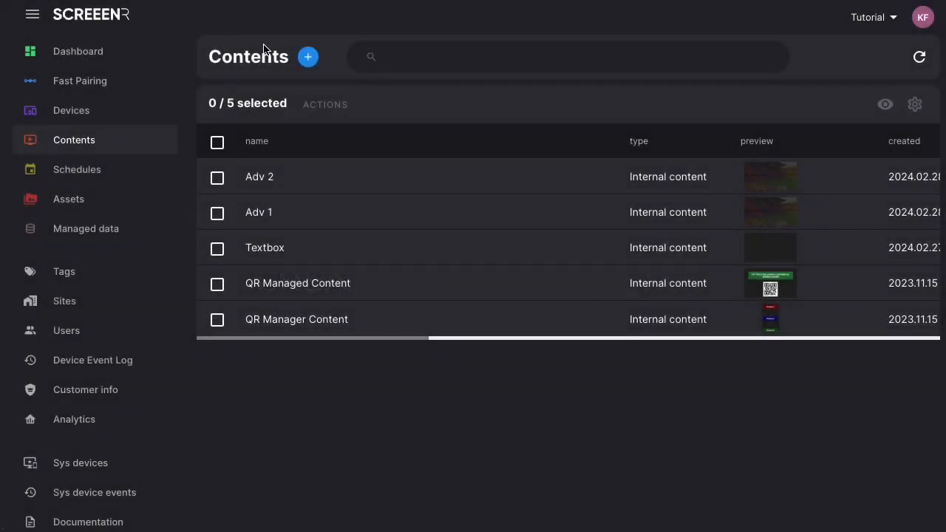
Create a new internal content named "TV Data".
click(308, 61)
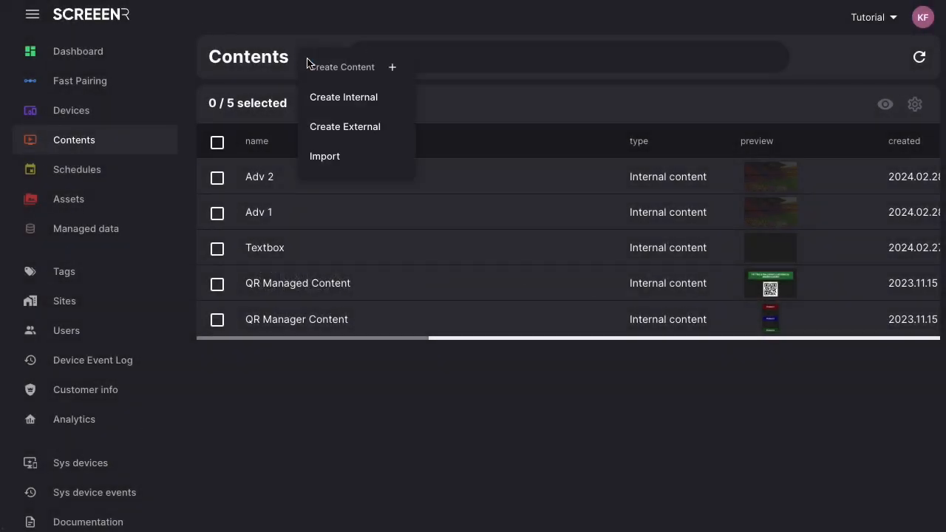
click(330, 99)
click(300, 191)
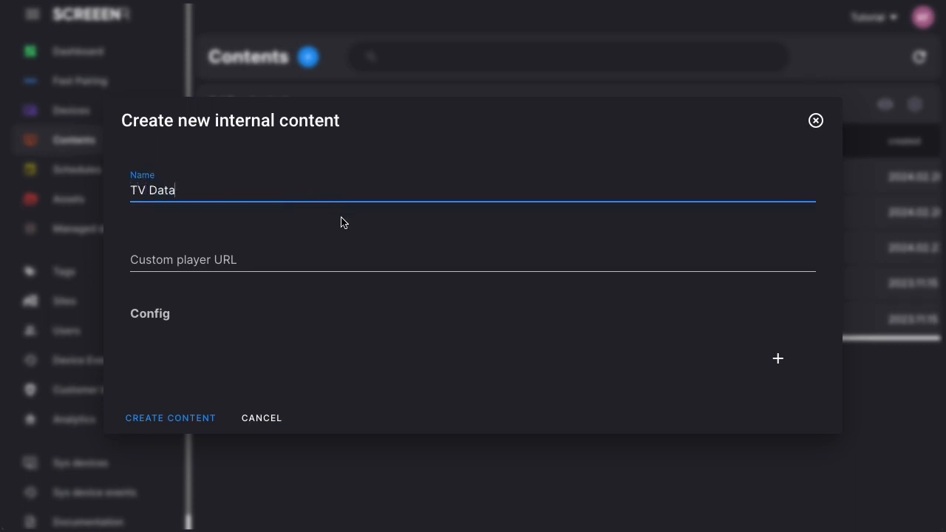
click(188, 419)
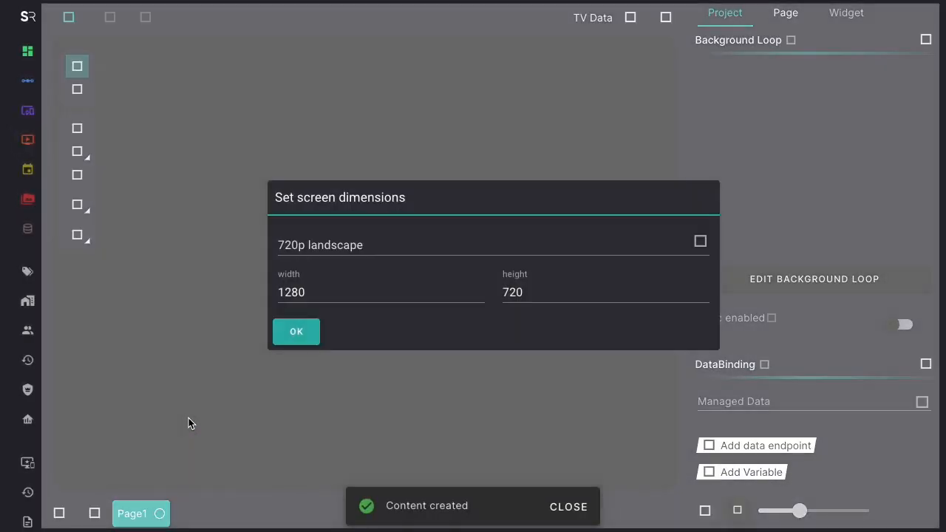
Set the new content's screen dimensions to the Full HD landscape preset.
click(384, 244)
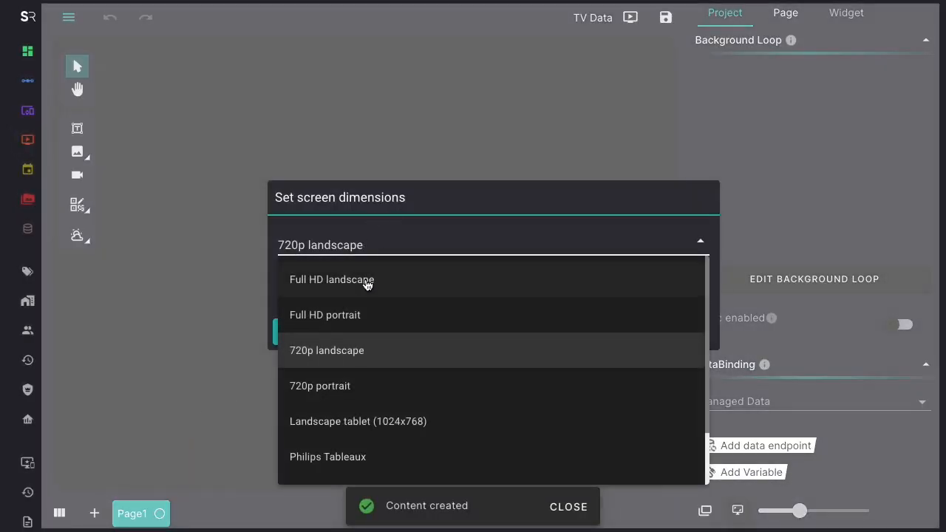
click(367, 281)
click(298, 338)
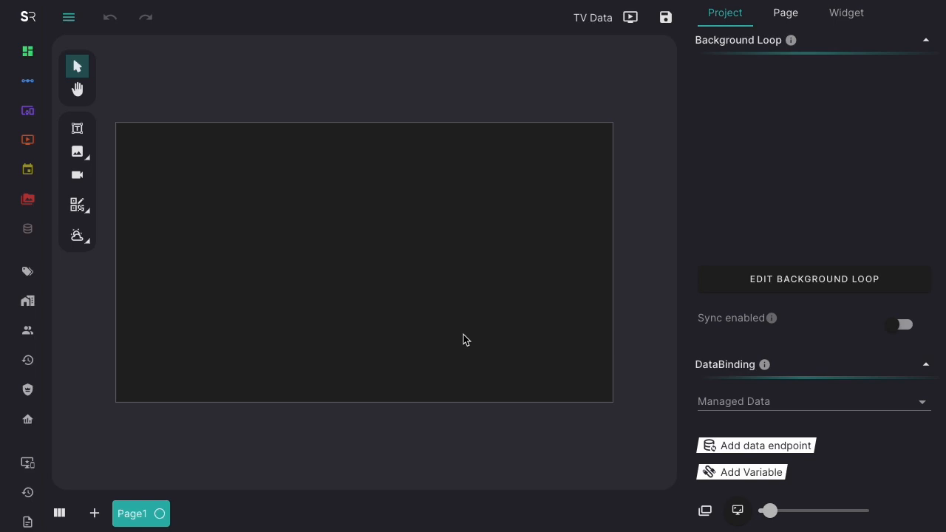
Insert the background image from the TV assets folder and place it near the page's left edge.
click(79, 157)
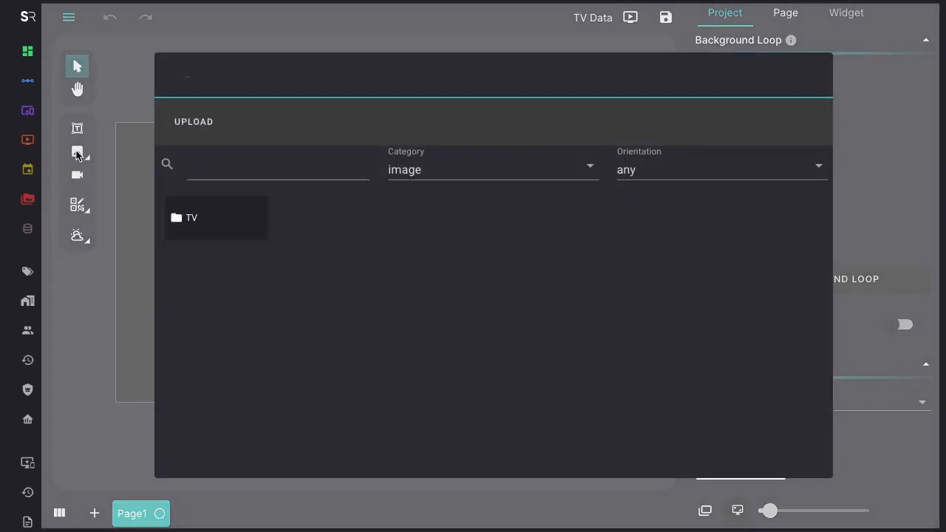
click(196, 220)
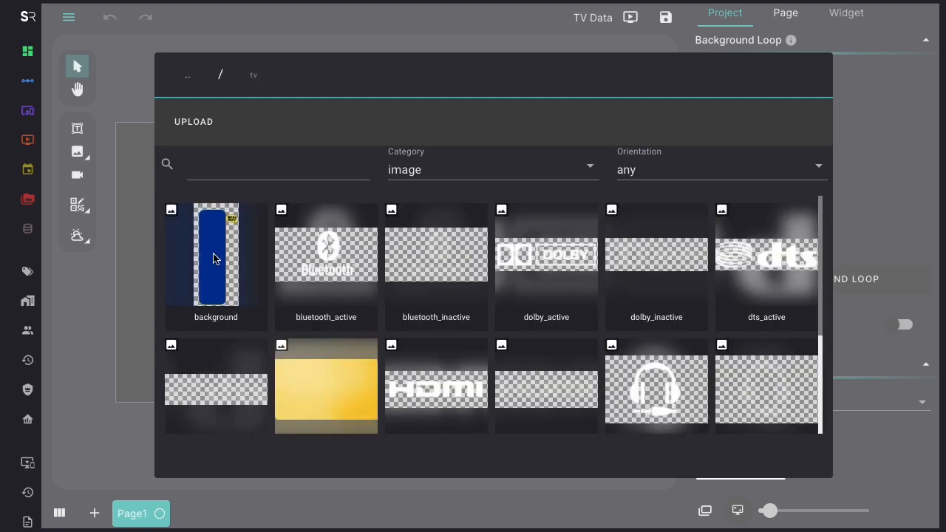
click(213, 258)
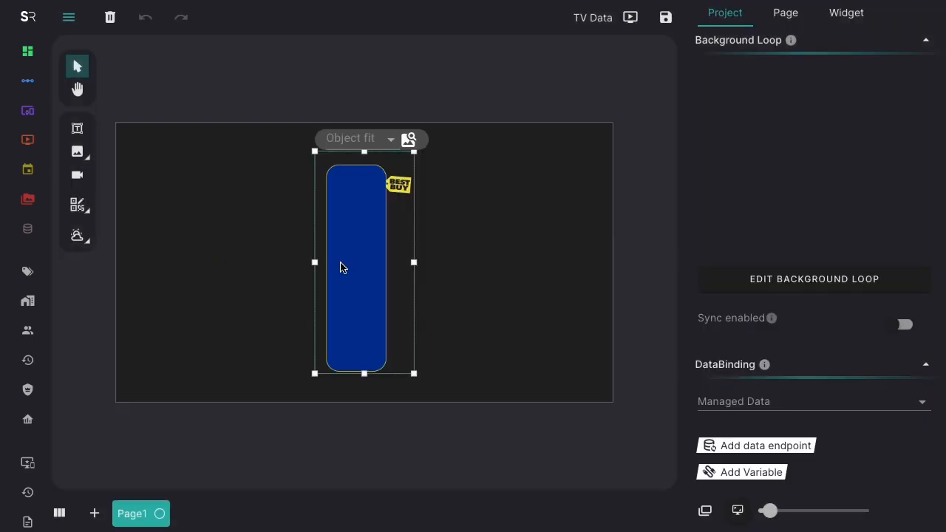
drag(354, 261, 170, 259)
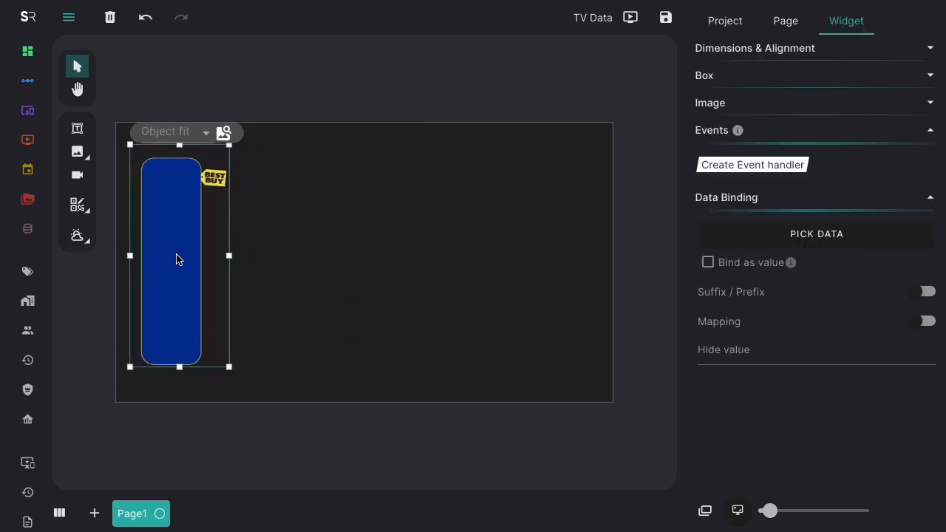
Insert the yellow gradient image from the TV assets and place it across the upper part of the blue panel.
click(77, 153)
click(333, 390)
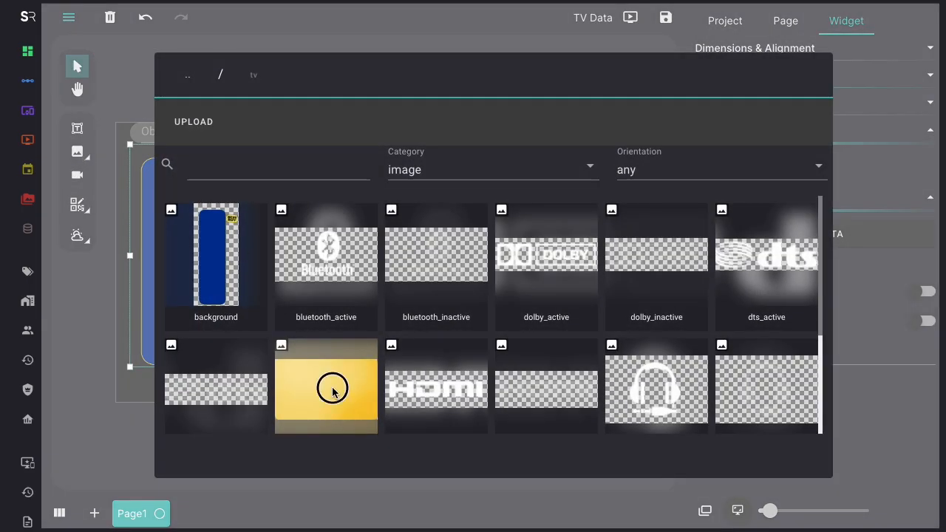
drag(356, 275, 162, 219)
Add a centre-aligned text box reading "Brand" across the top of the blue panel.
scroll(163, 219, up, 3)
scroll(162, 239, left, 3)
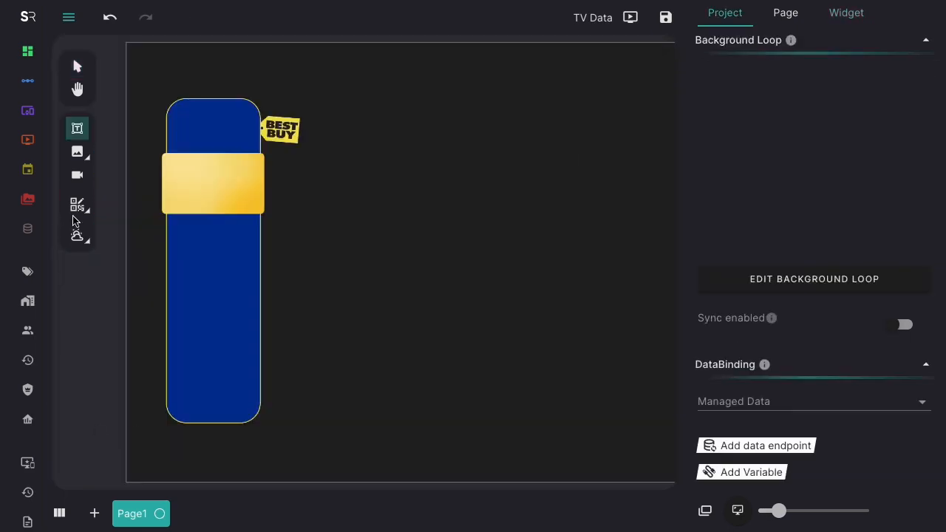
click(77, 128)
drag(169, 106, 260, 125)
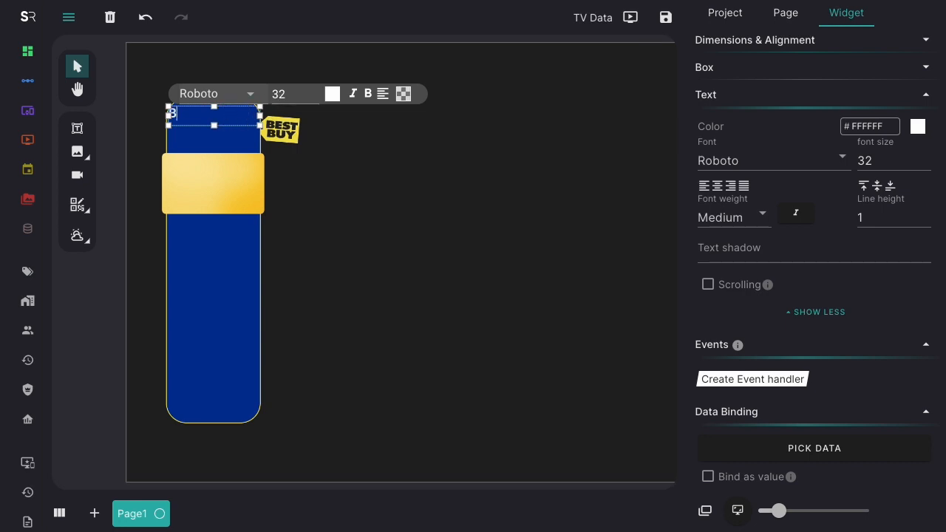
text(Brand)
click(381, 95)
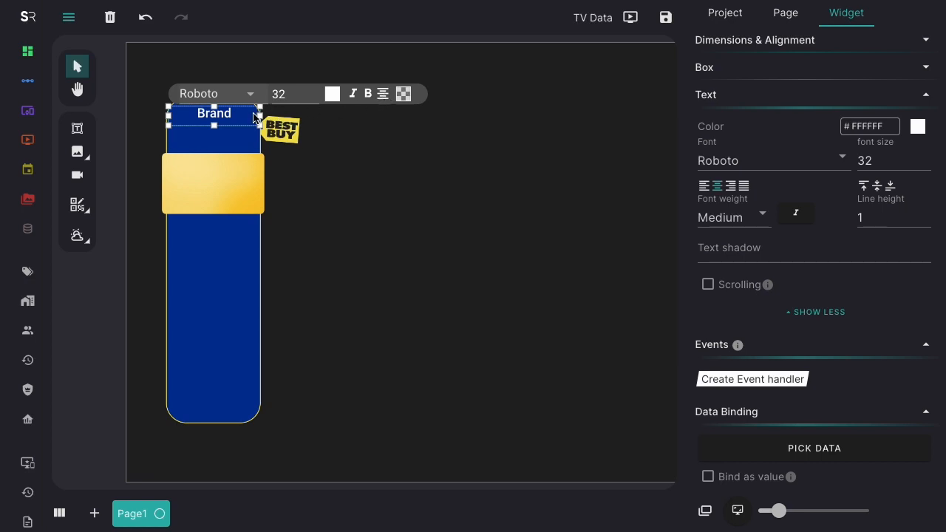
Color the Brand text yellow (#E7E930FF) and slightly reduce its text box's height.
click(332, 94)
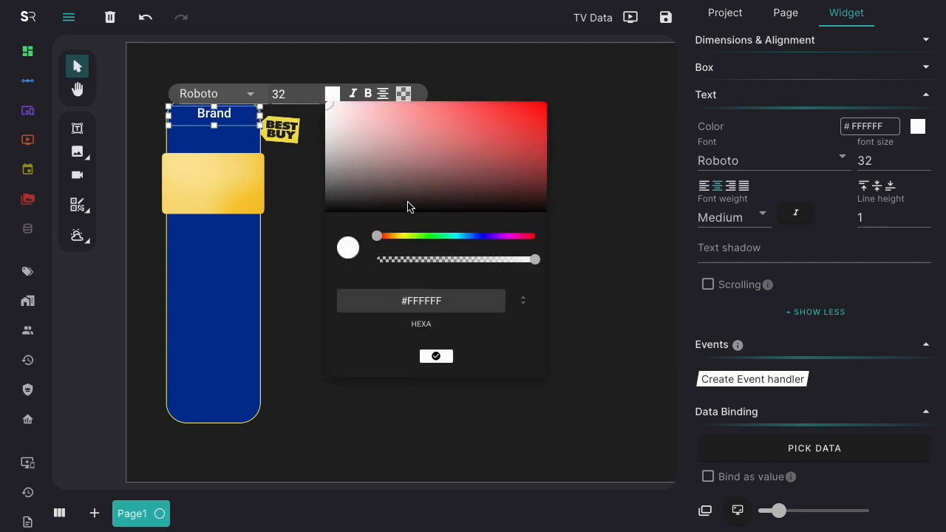
click(403, 236)
drag(491, 112, 502, 111)
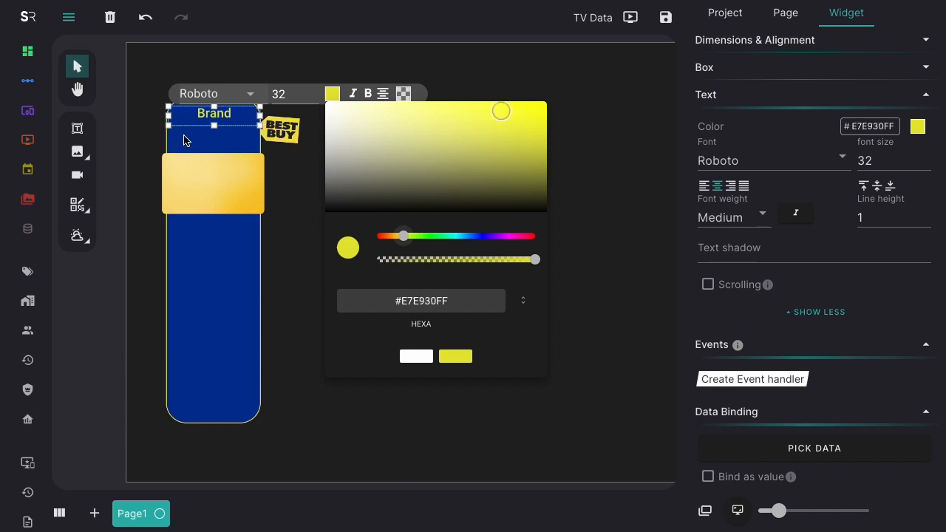
click(214, 125)
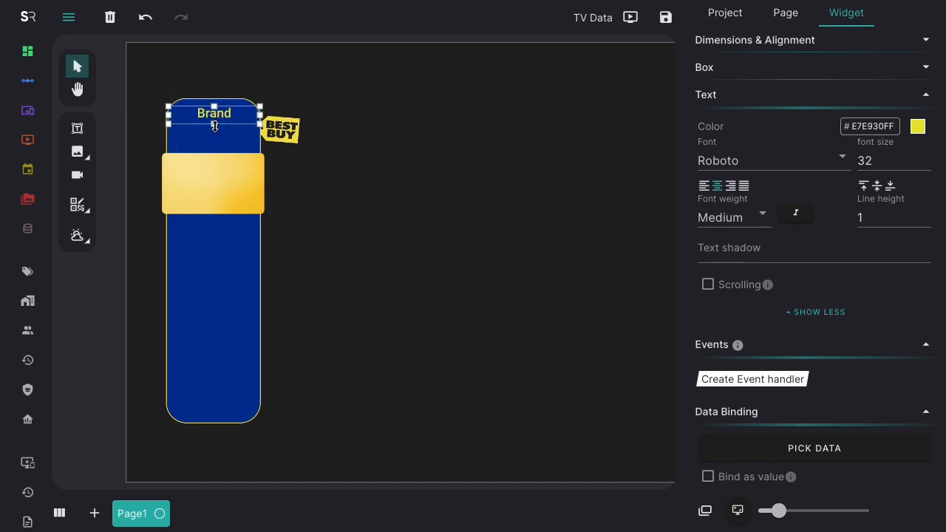
click(213, 143)
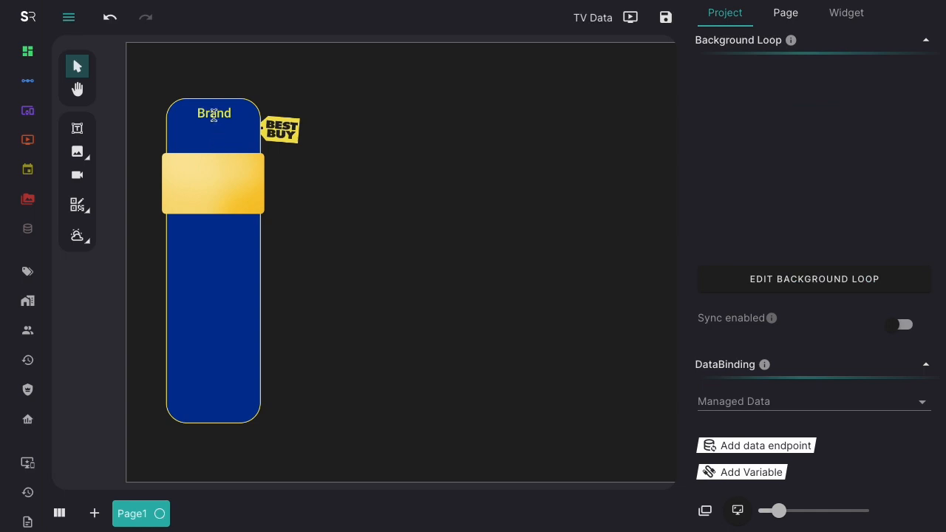
Duplicate the Brand text box and place the copy just below the original, above the yellow image.
click(214, 115)
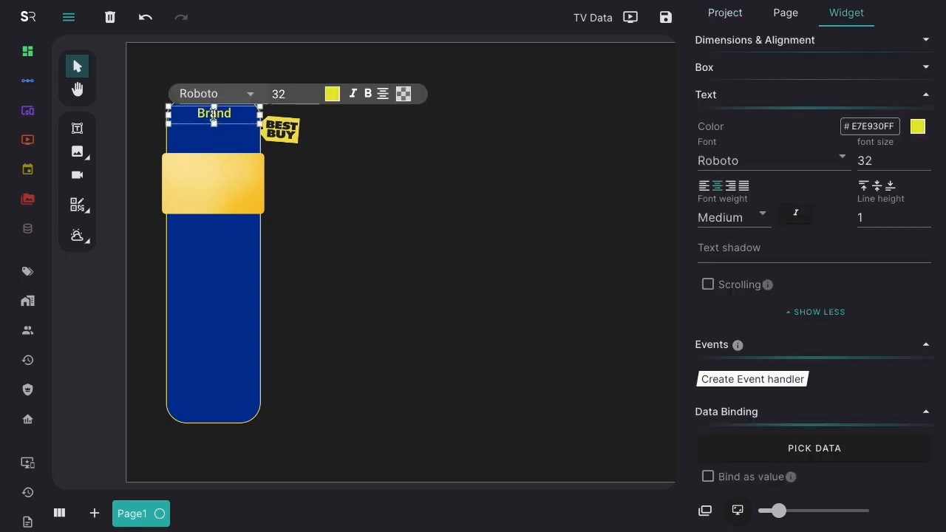
right_click(214, 114)
click(236, 133)
key(Escape)
drag(210, 115, 215, 150)
Change the copied text to "Productname" and set its font size to 26.
double_click(214, 129)
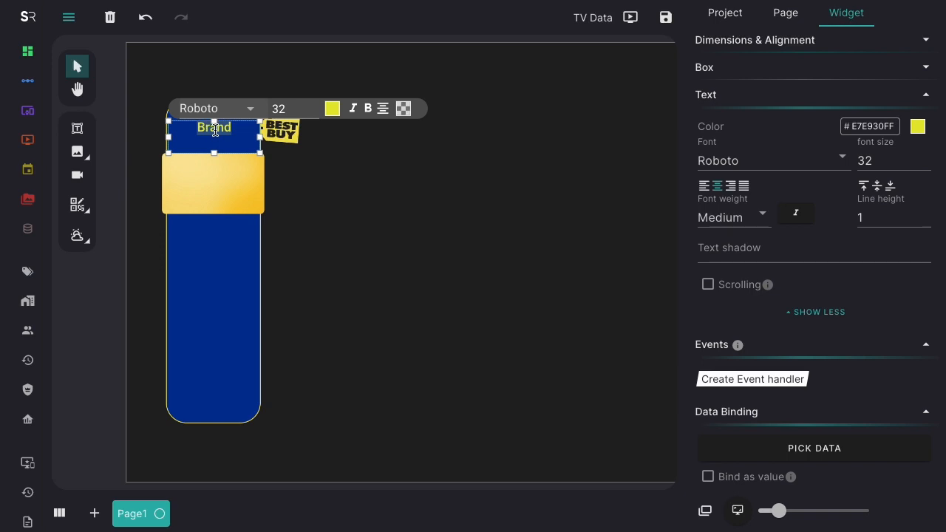
text(Pr)
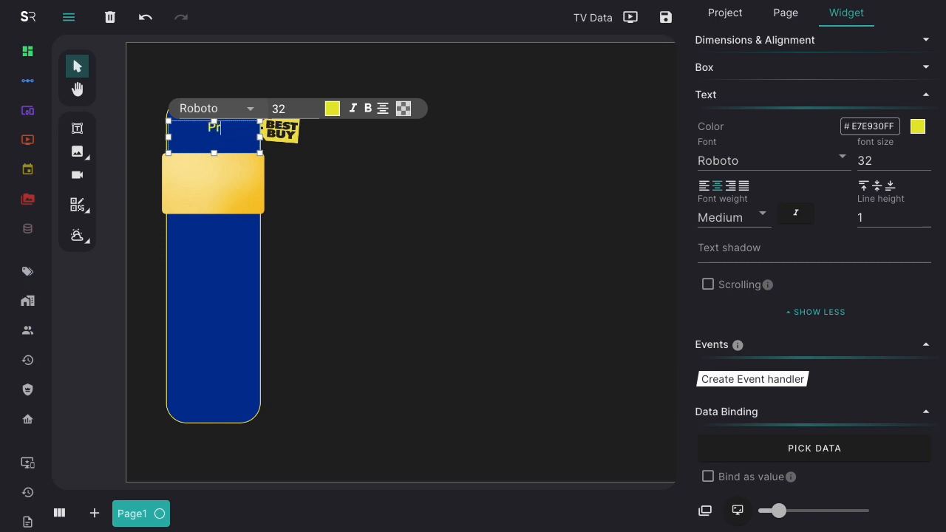
text(oductname)
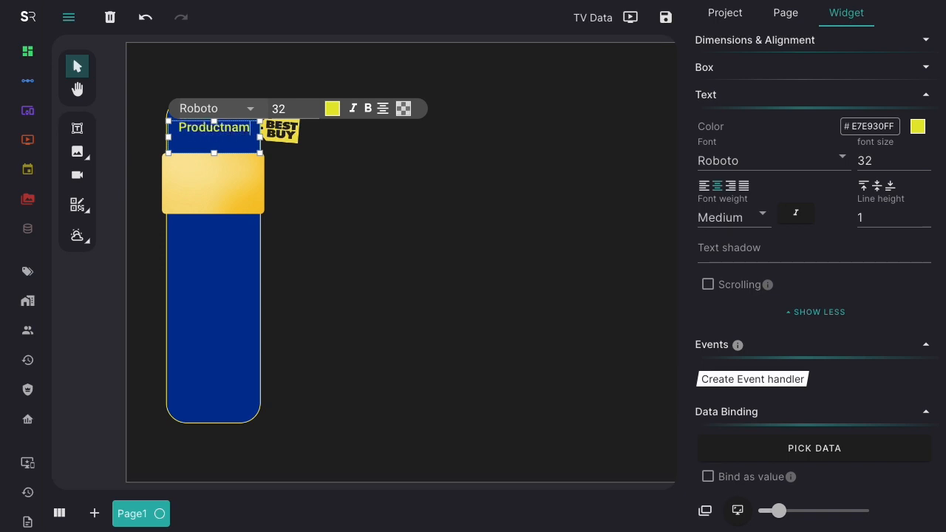
click(279, 108)
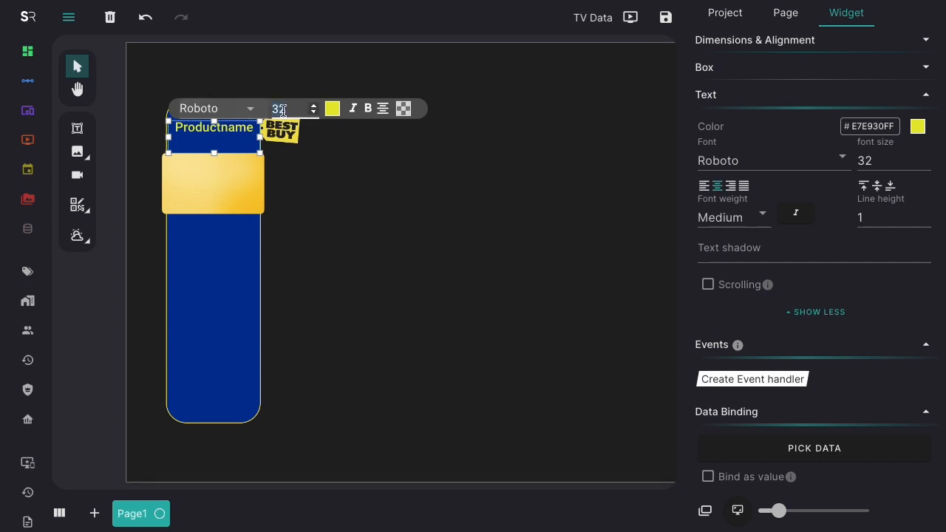
text(26)
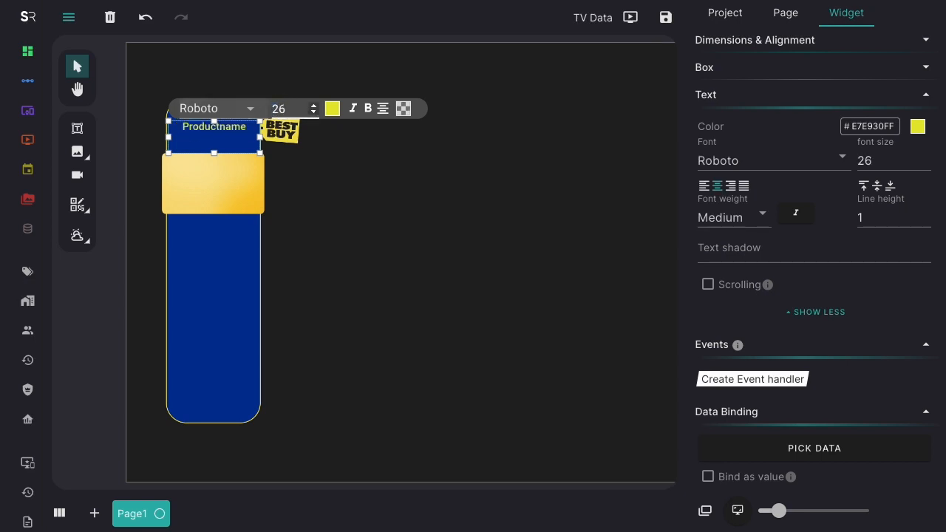
click(306, 194)
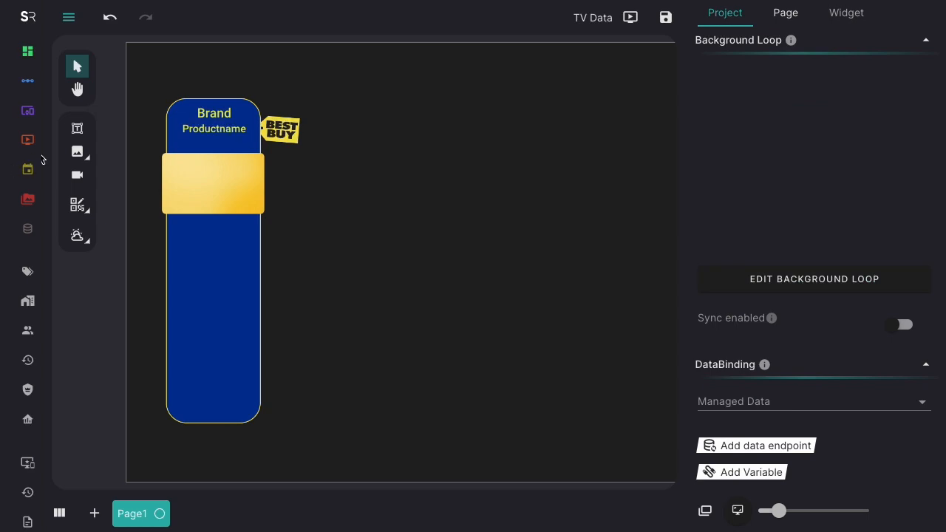
Insert the bluetooth_active image, shrink it slightly, and place it on the blue panel just below the yellow image, against the panel's left side.
click(79, 153)
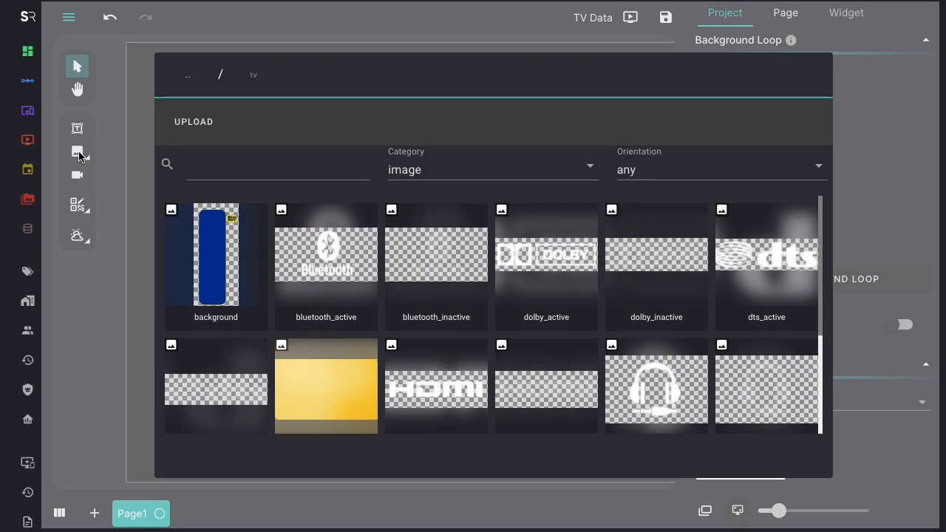
double_click(329, 256)
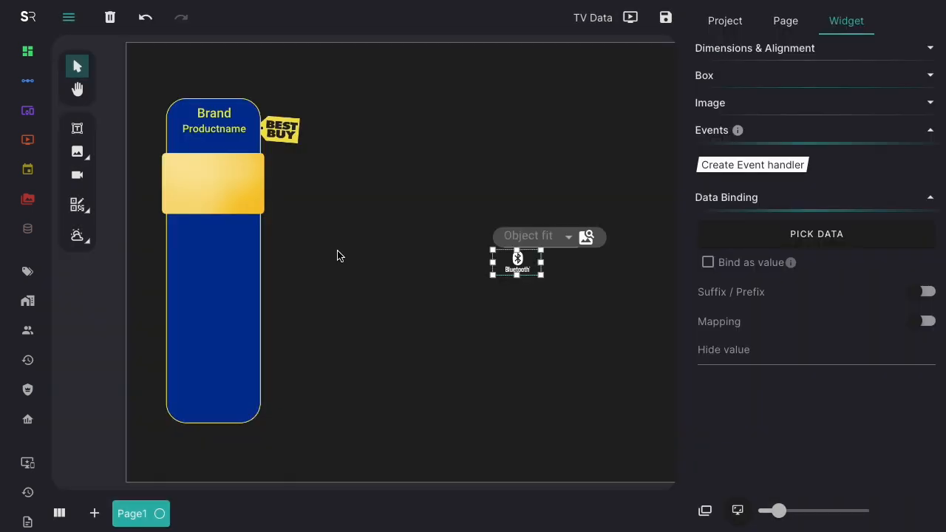
drag(511, 267, 210, 241)
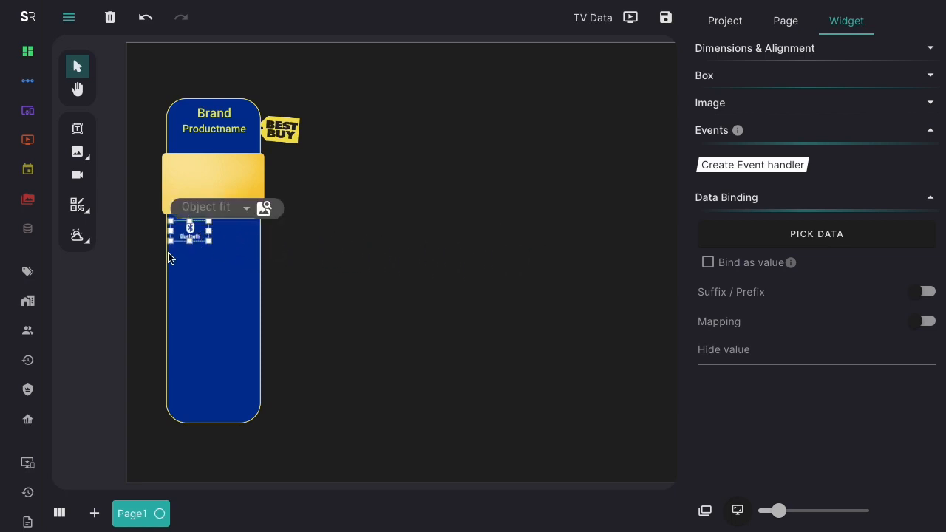
Insert the dolby_active image and place it on the blue panel directly below the Bluetooth logo.
scroll(168, 257, up, 2)
scroll(165, 260, left, 2)
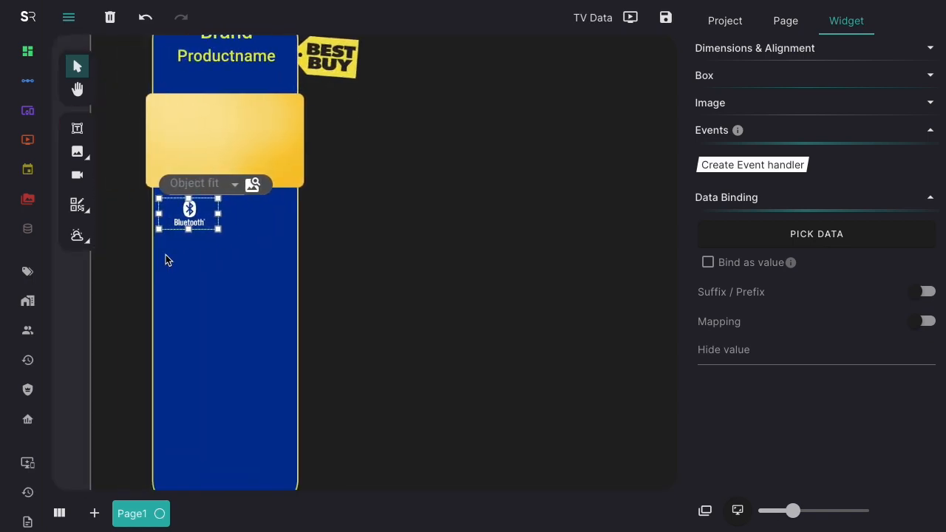
scroll(165, 259, up, 2)
scroll(165, 259, left, 3)
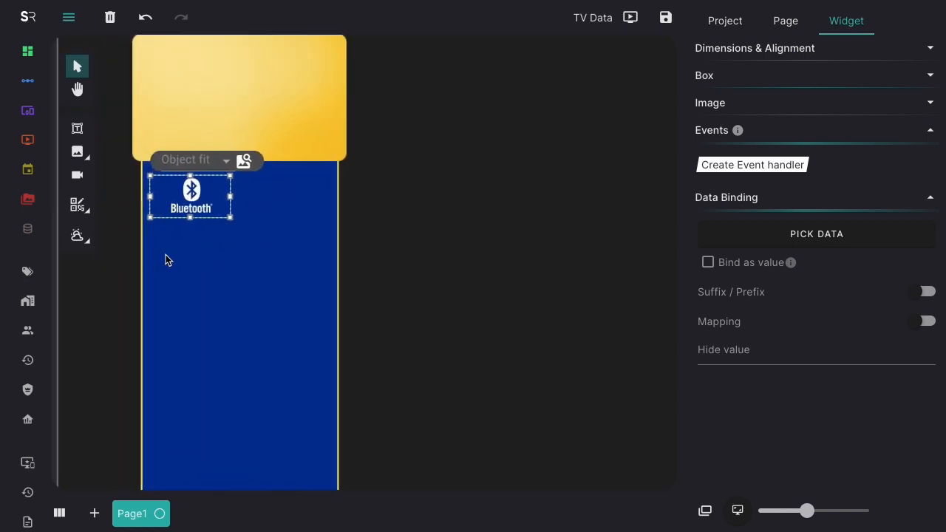
scroll(170, 260, up, 3)
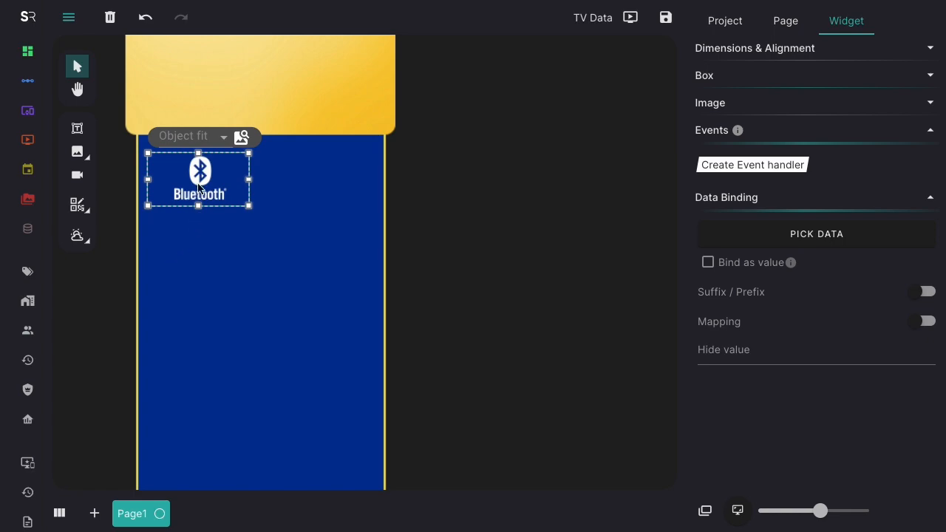
click(79, 154)
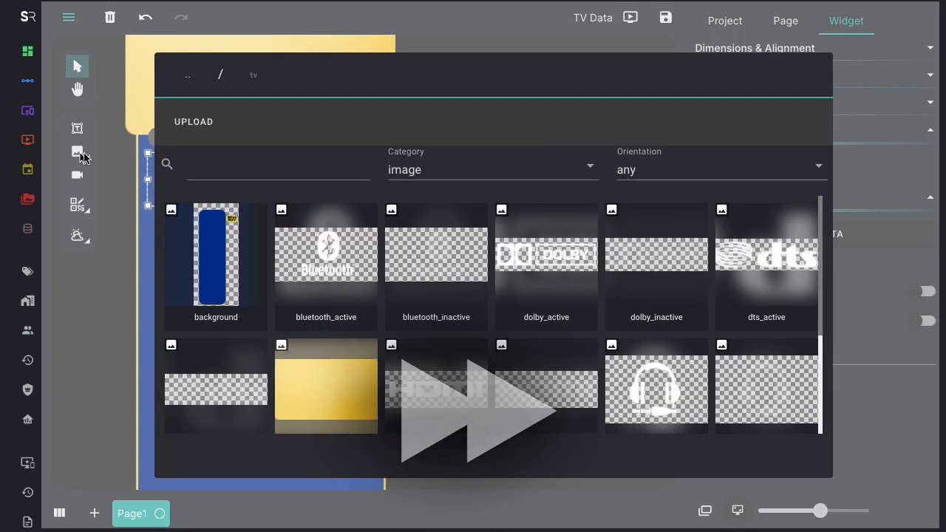
click(538, 255)
scroll(538, 253, down, 5)
drag(580, 263, 316, 259)
Insert the dts_active image and place it on the blue panel below the Dolby logo.
click(77, 152)
click(752, 260)
drag(581, 264, 334, 278)
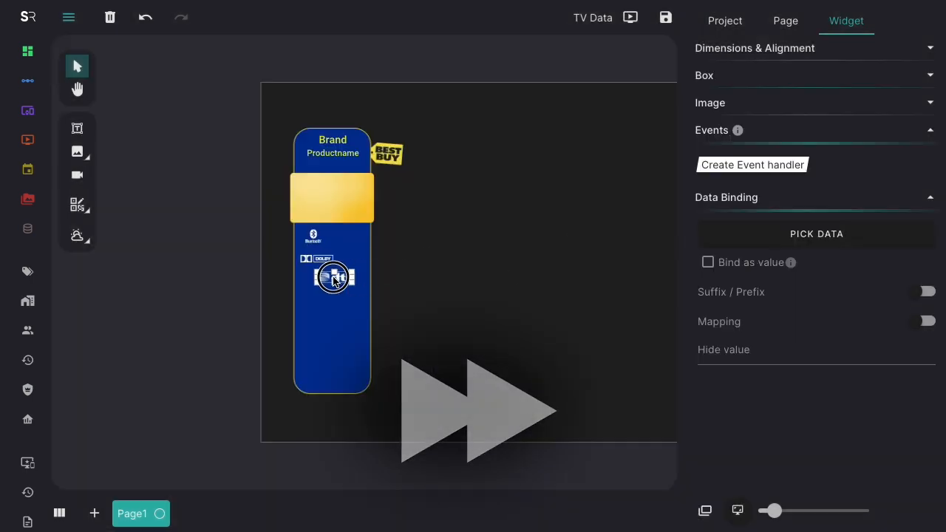
Insert the hdmi_active image and place it on the blue panel below the DTS logo.
click(76, 157)
click(218, 354)
drag(581, 264, 338, 305)
Insert the jack_active headphone image and place it on the blue panel below the HDMI logo.
click(79, 158)
click(656, 381)
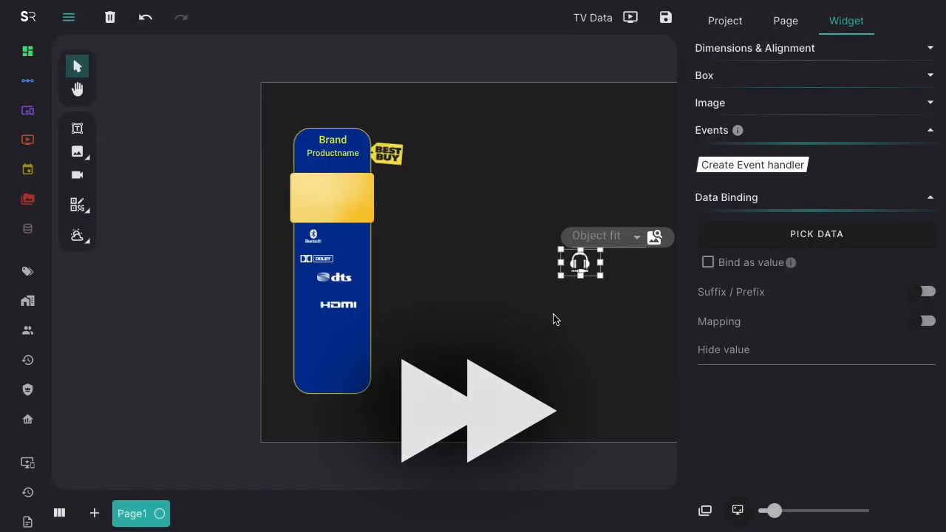
drag(580, 263, 355, 341)
Insert the spdif_active image and place it below the headphone logo, towards the blue panel's left side.
click(83, 158)
scroll(645, 403, down, 2)
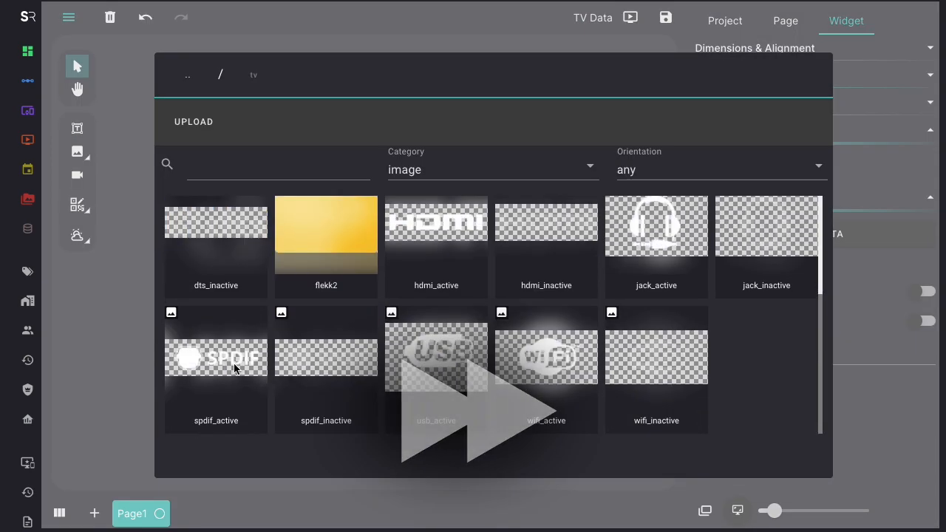
click(237, 369)
drag(572, 273, 305, 346)
Insert the usb_active image and place it on the blue panel to the right of the Bluetooth logo.
click(80, 158)
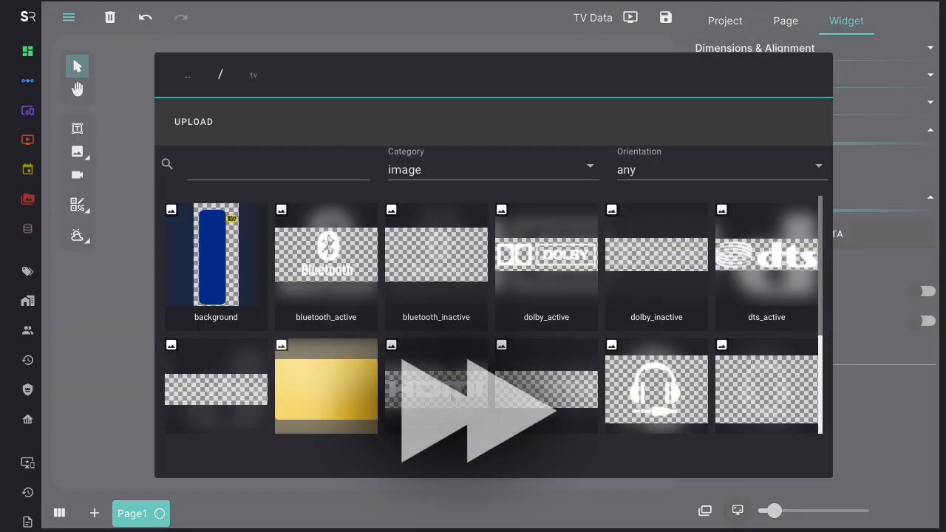
scroll(442, 365, down, 2)
click(443, 365)
drag(579, 261, 346, 243)
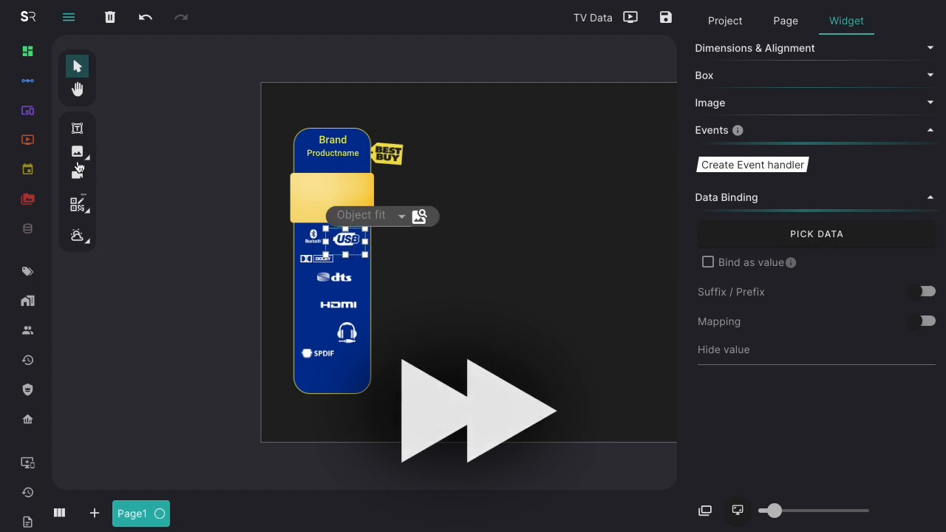
Insert the wifi_active image and place it on the blue panel to the right of the Dolby logo.
click(80, 158)
scroll(589, 385, down, 2)
click(584, 384)
drag(583, 262, 343, 266)
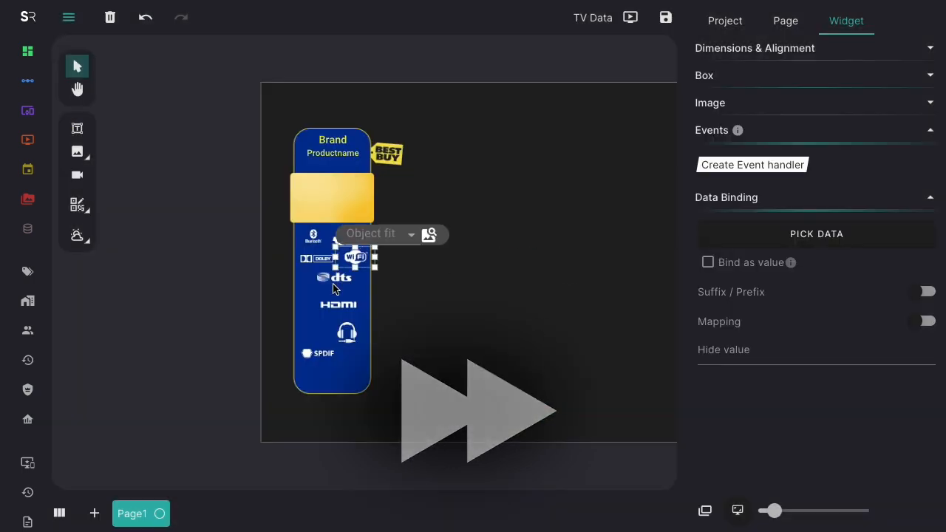
Move the USB logo down beside the HDMI logo and place the WiFi logo, slightly shrunk, beside the Bluetooth logo.
scroll(301, 305, up, 2)
scroll(300, 305, up, 2)
drag(416, 198, 306, 367)
drag(433, 247, 403, 190)
drag(459, 164, 447, 167)
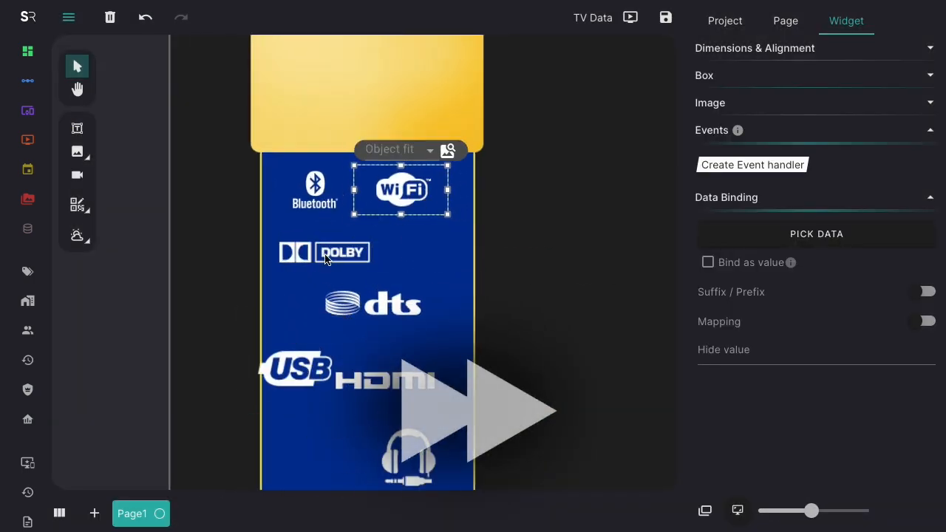
Arrange the Dolby and DTS logos side by side in a second row, with HDMI and USB side by side below them.
drag(326, 255, 319, 251)
scroll(362, 255, down, 2)
drag(401, 212, 448, 156)
drag(302, 285, 432, 214)
drag(385, 289, 324, 207)
Shrink the headphone logo, place it below the USB logo, and move the SPDIF logo beside it as a fourth row.
drag(409, 364, 417, 267)
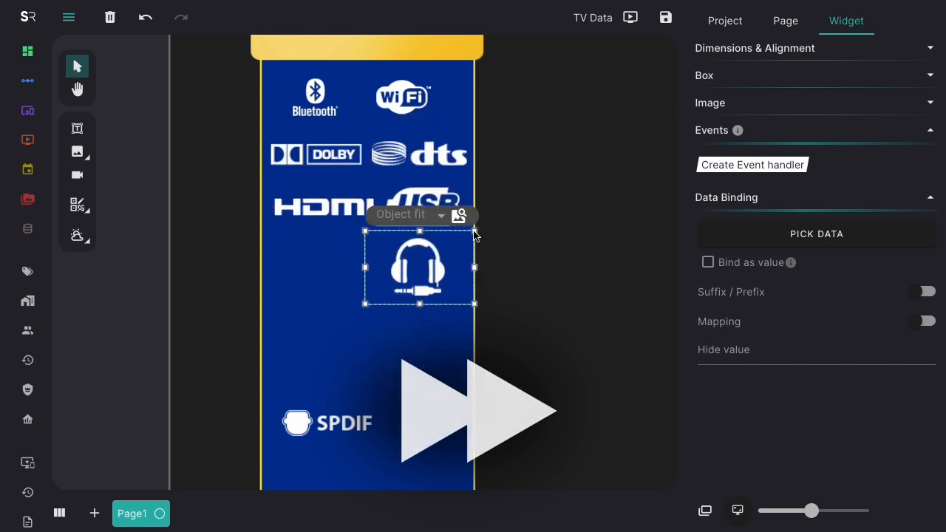
drag(474, 303, 439, 279)
drag(405, 258, 429, 267)
drag(329, 423, 325, 283)
drag(429, 268, 426, 278)
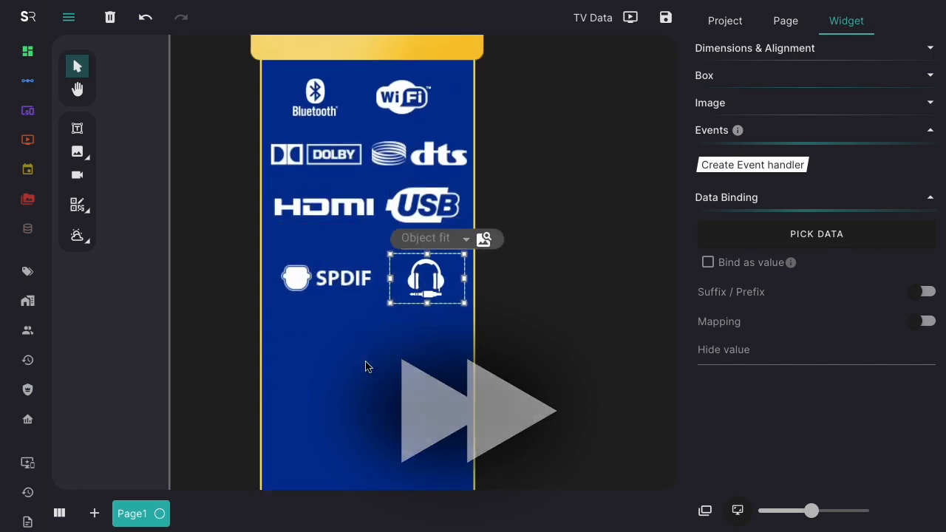
Align the left column of logos on a common vertical centre line, and do the same with the right column.
drag(275, 67, 339, 319)
click(324, 59)
drag(463, 320, 392, 77)
click(416, 59)
drag(399, 338, 425, 80)
drag(347, 320, 304, 74)
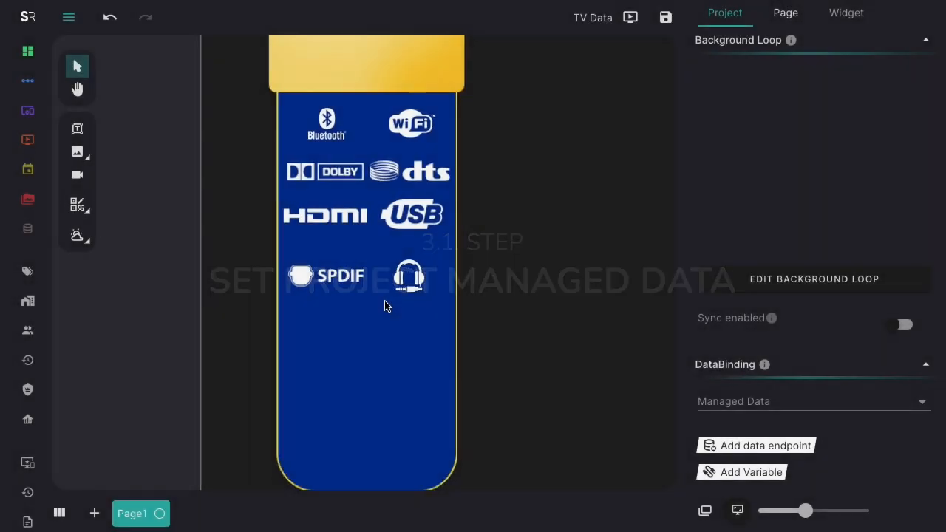
Set the project's managed data to 2 TV Tutorial Demo.
scroll(384, 306, down, 3)
scroll(384, 306, down, 2)
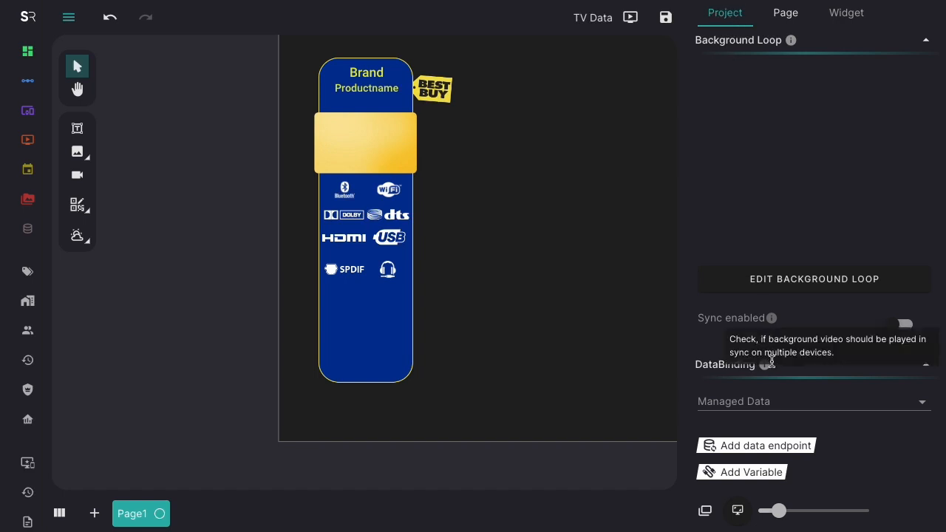
click(779, 402)
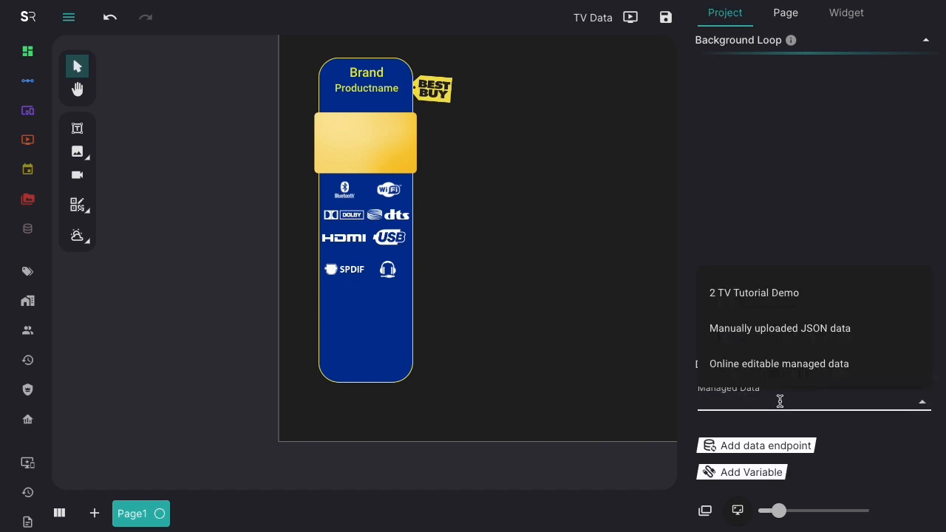
click(770, 296)
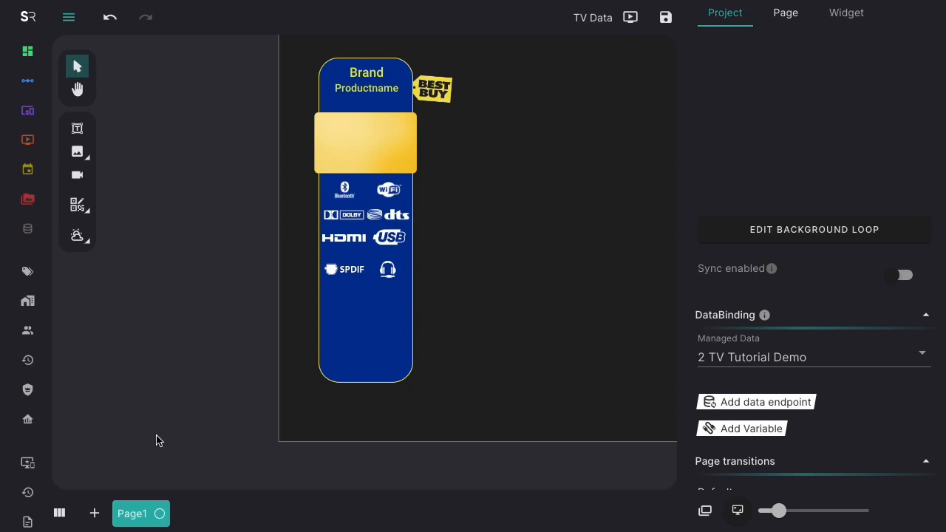
Start an evaluated project variable named productdata with a search value taken from the Context path "ean".
click(752, 431)
click(402, 176)
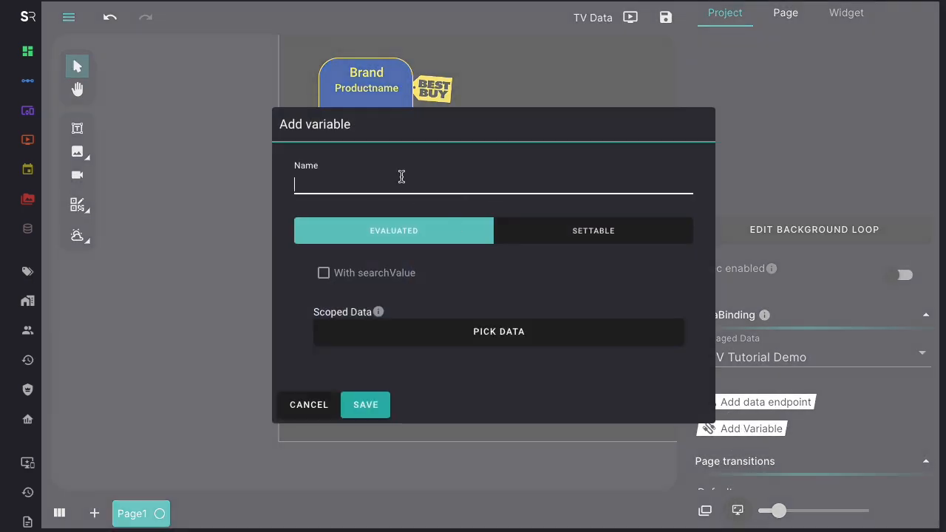
text(productdata)
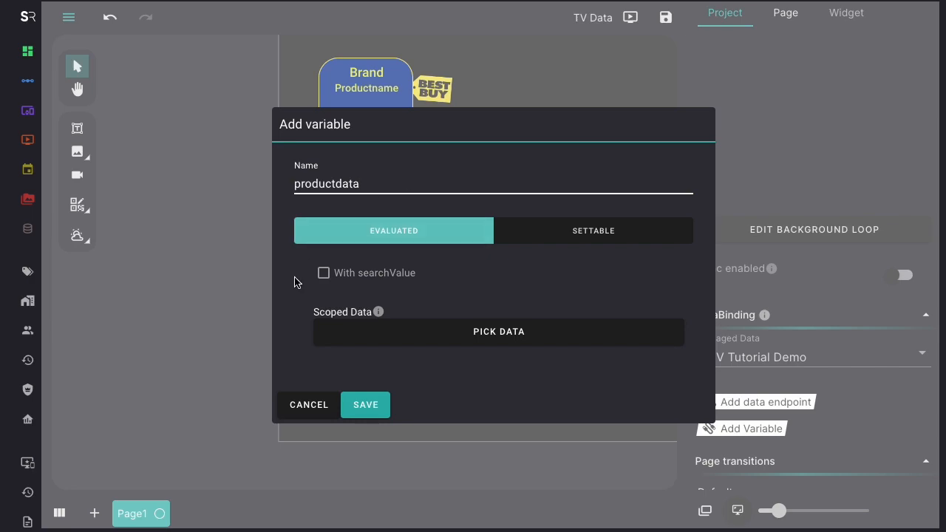
click(354, 271)
click(419, 299)
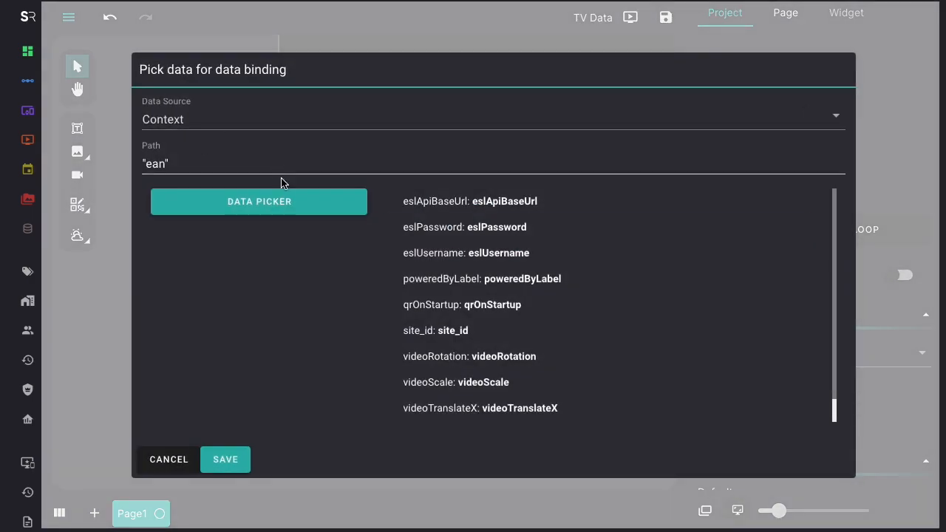
click(227, 458)
Set the variable's scoped data to the managed data entry matched by its ean field, and save the variable.
click(437, 373)
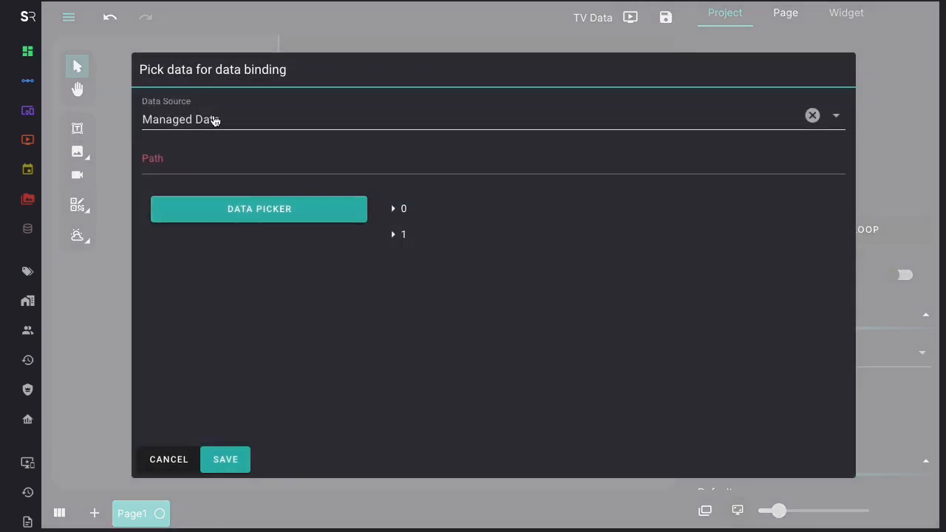
click(394, 210)
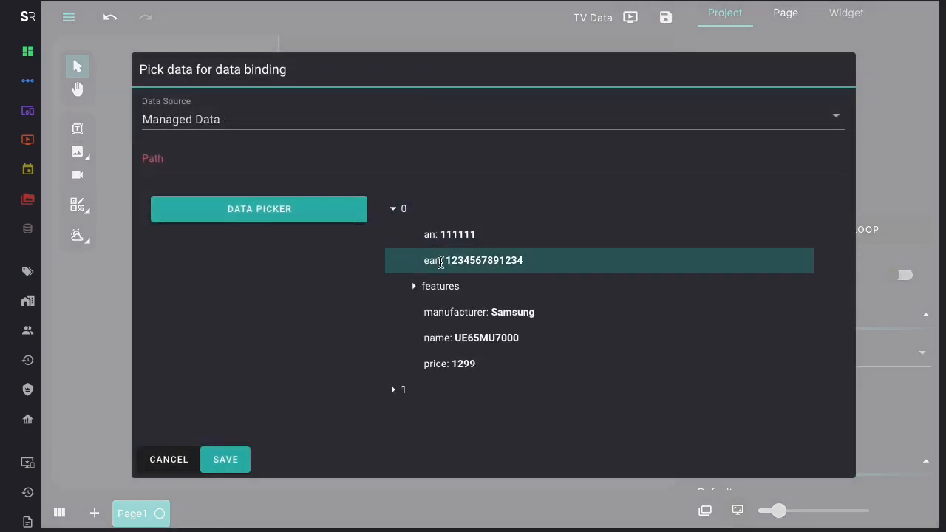
click(417, 259)
click(223, 470)
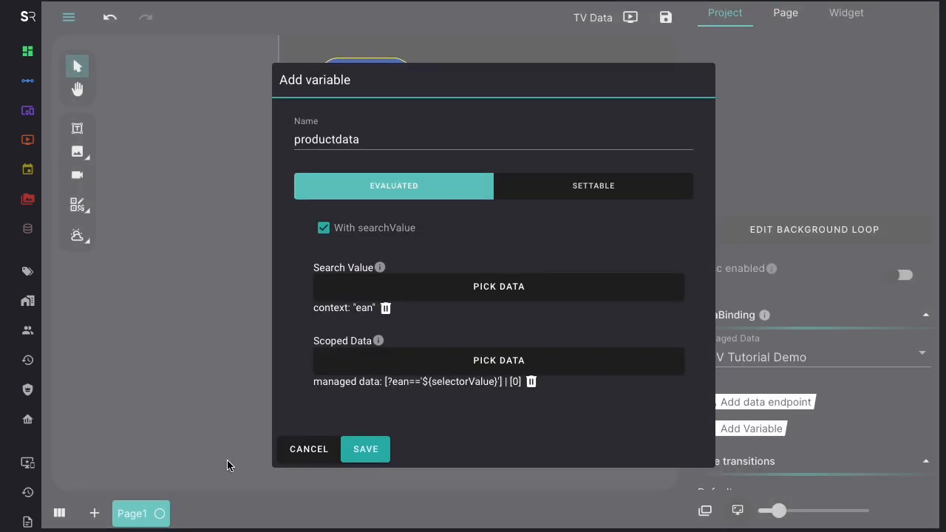
click(366, 450)
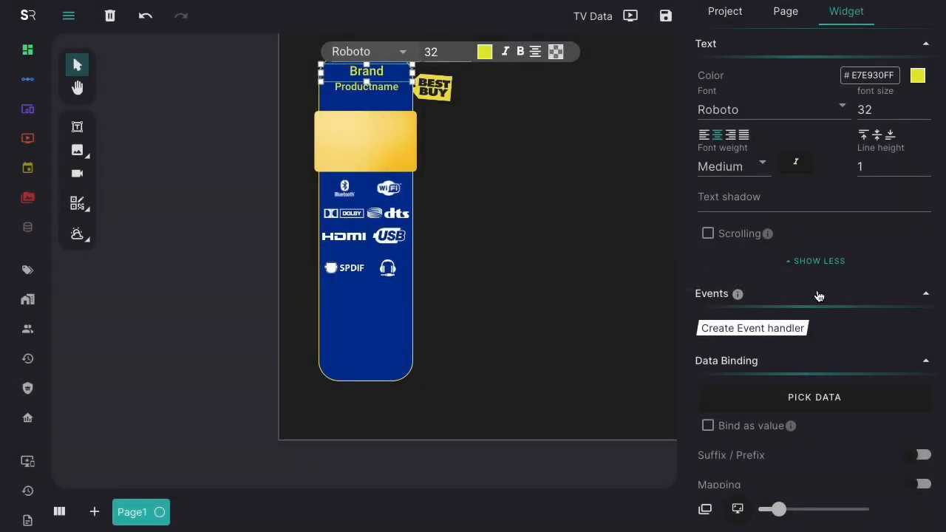
Bind the Brand text to the manufacturer field of productdata.
click(799, 397)
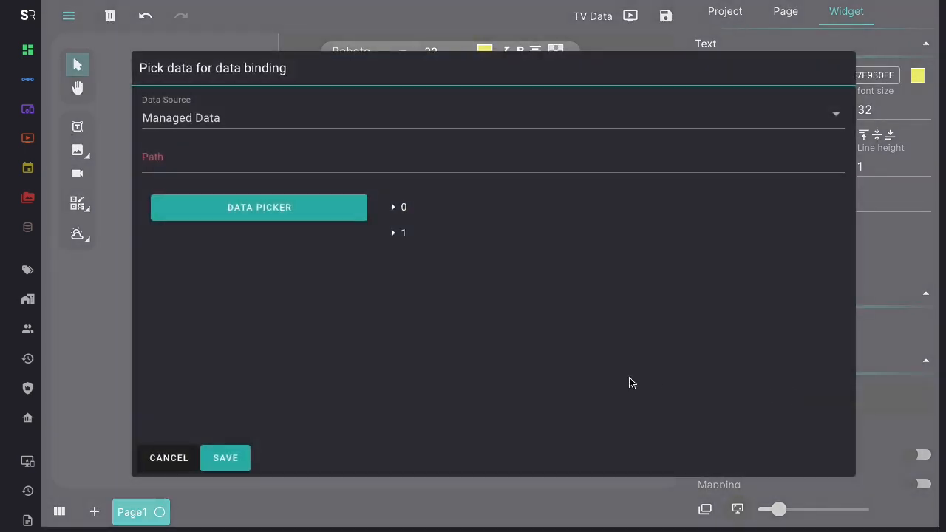
click(201, 119)
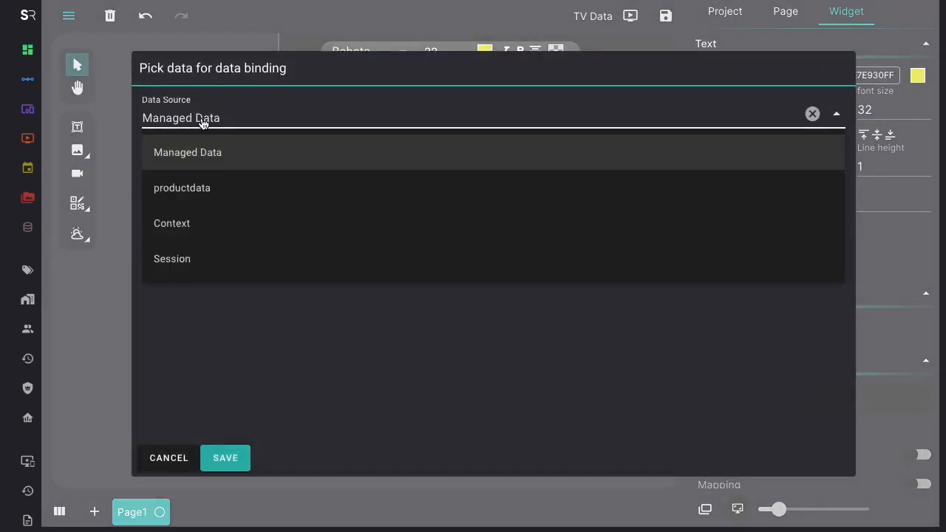
click(182, 187)
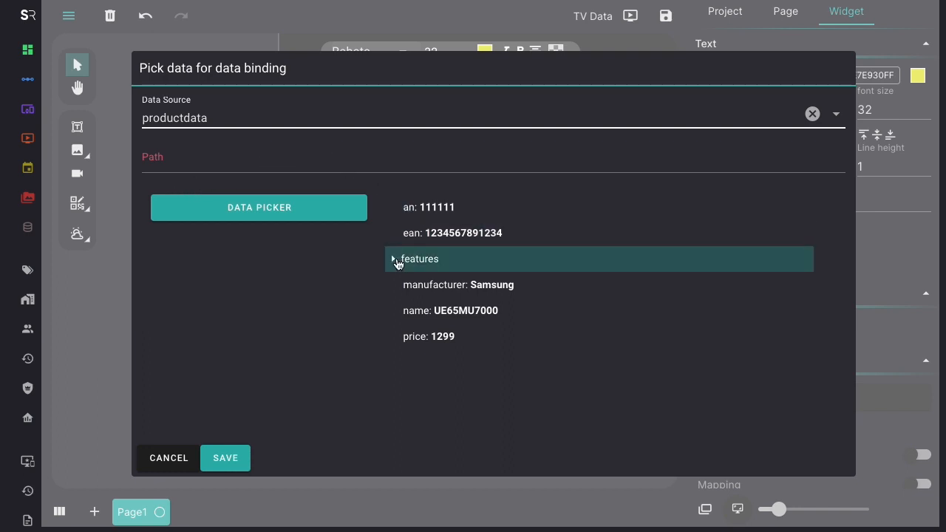
click(493, 285)
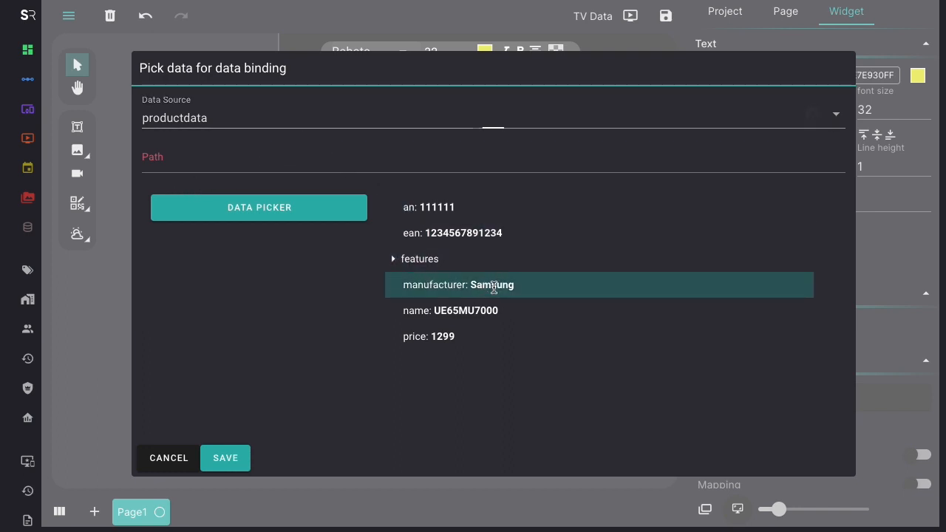
click(224, 457)
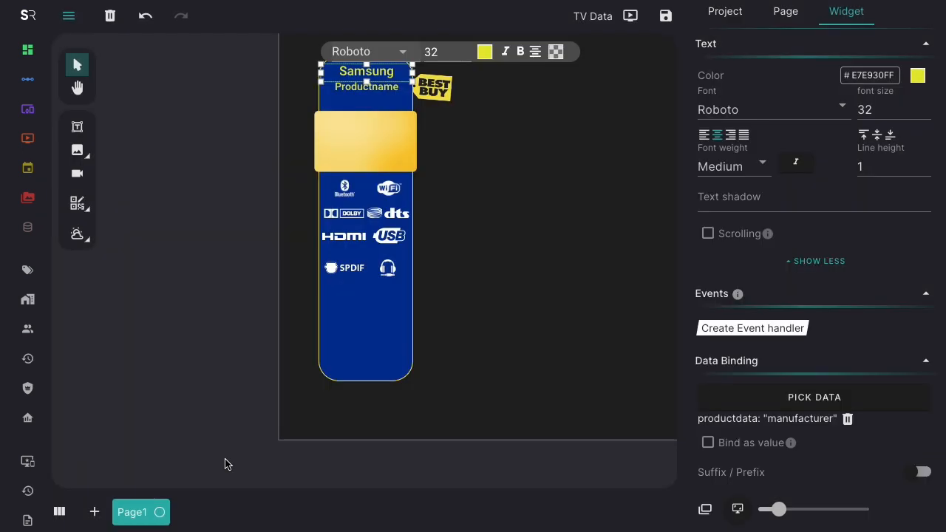
Bind the Productname text to the name field of productdata.
click(368, 88)
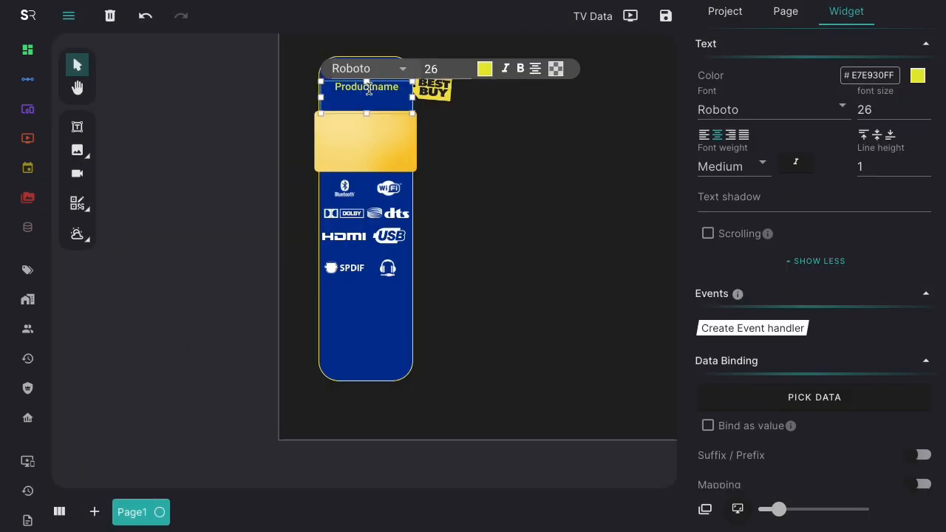
click(791, 403)
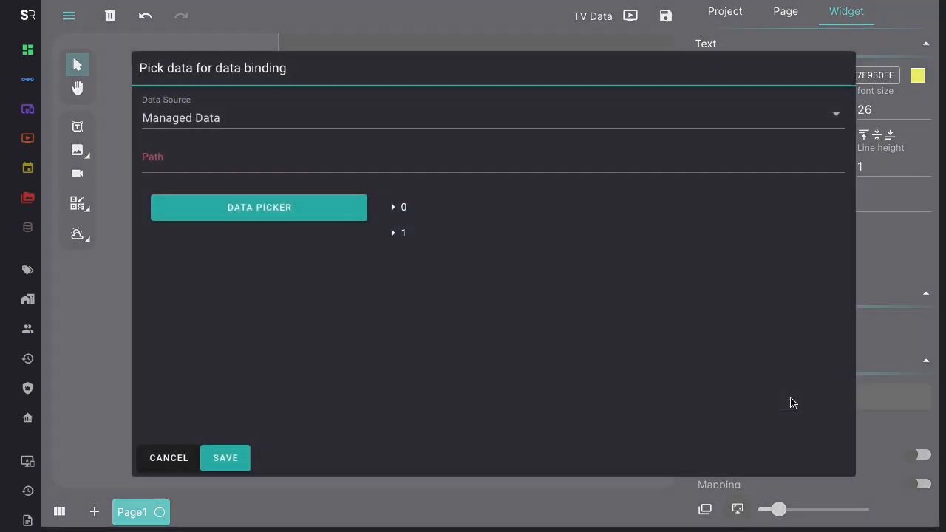
click(215, 126)
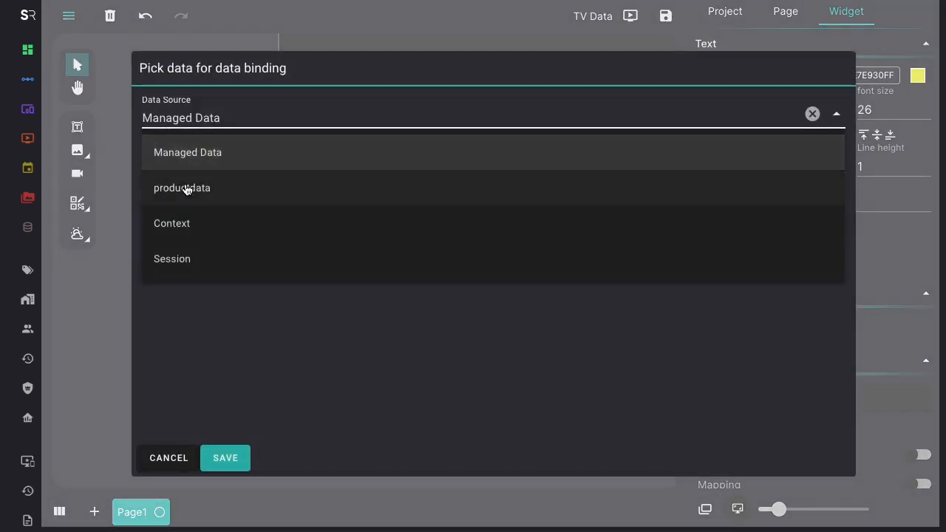
click(186, 188)
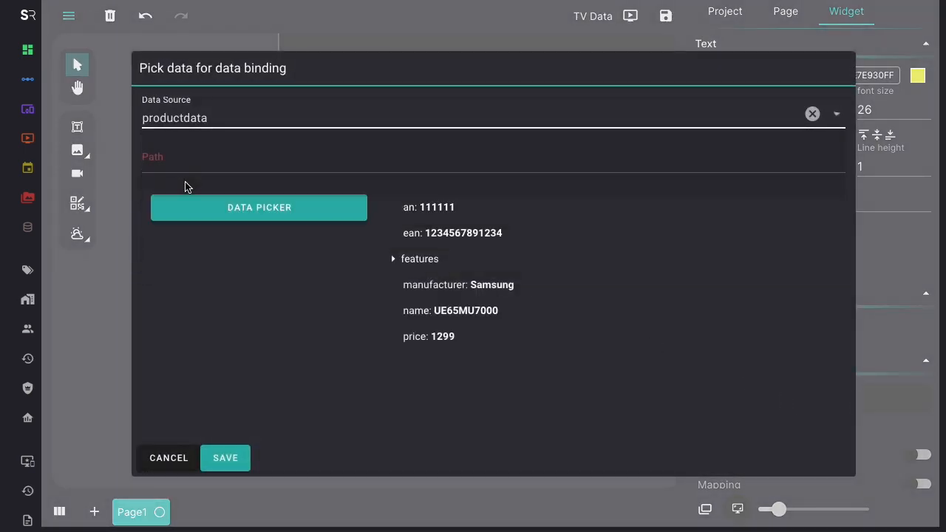
click(464, 311)
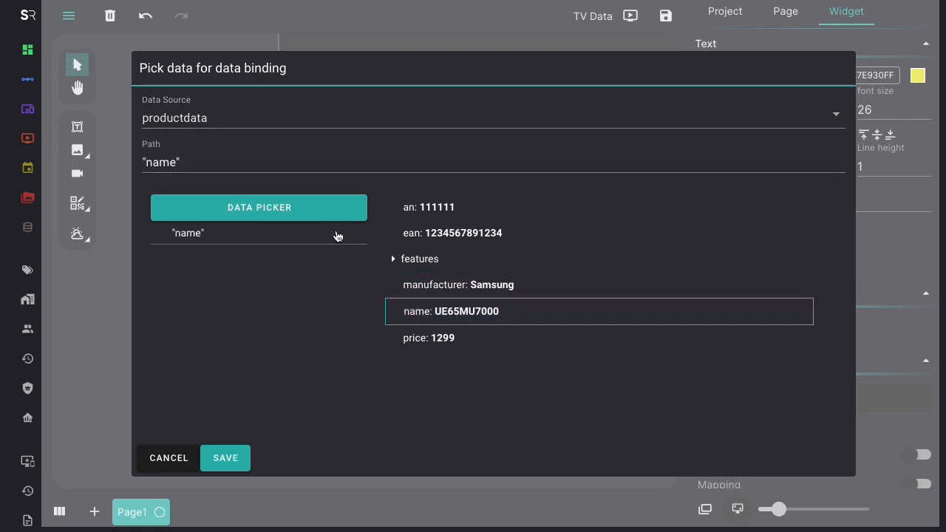
click(226, 459)
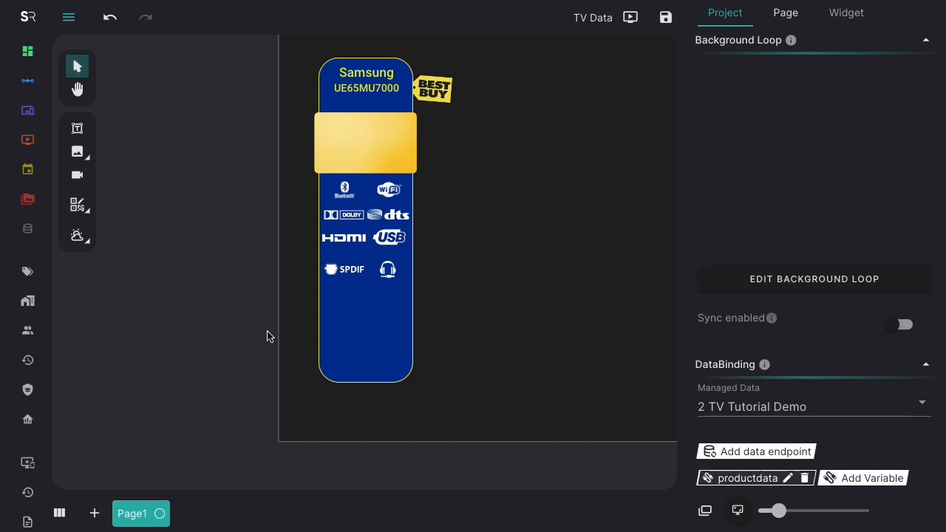
Bind the Wi-Fi logo to the wifi entry under features in productdata.
click(390, 193)
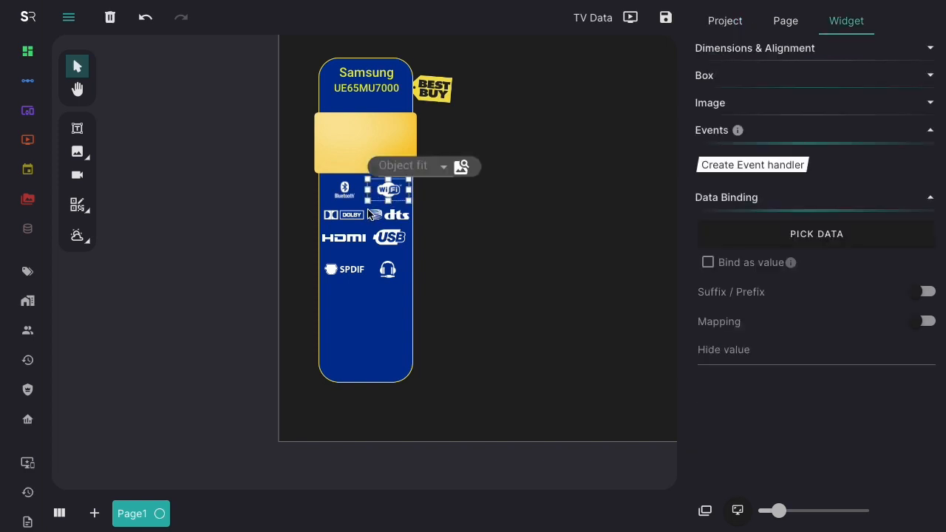
click(773, 238)
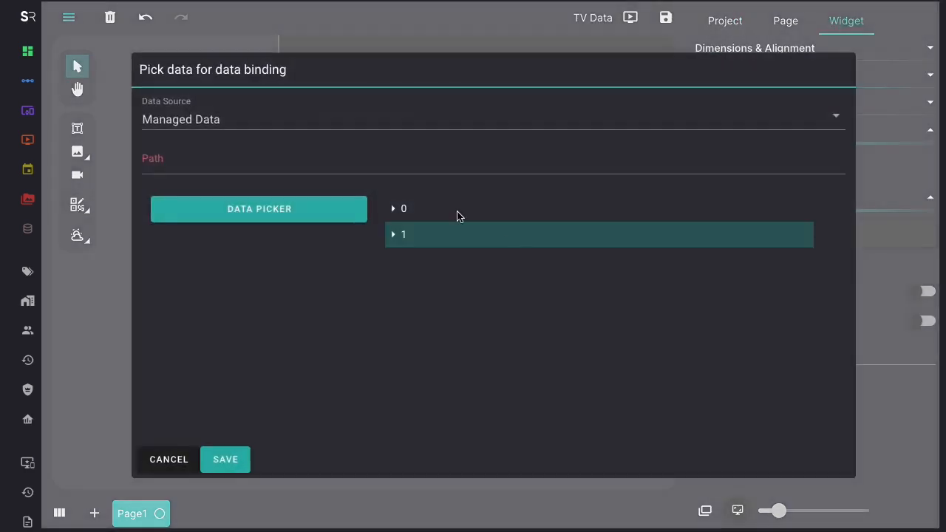
click(257, 121)
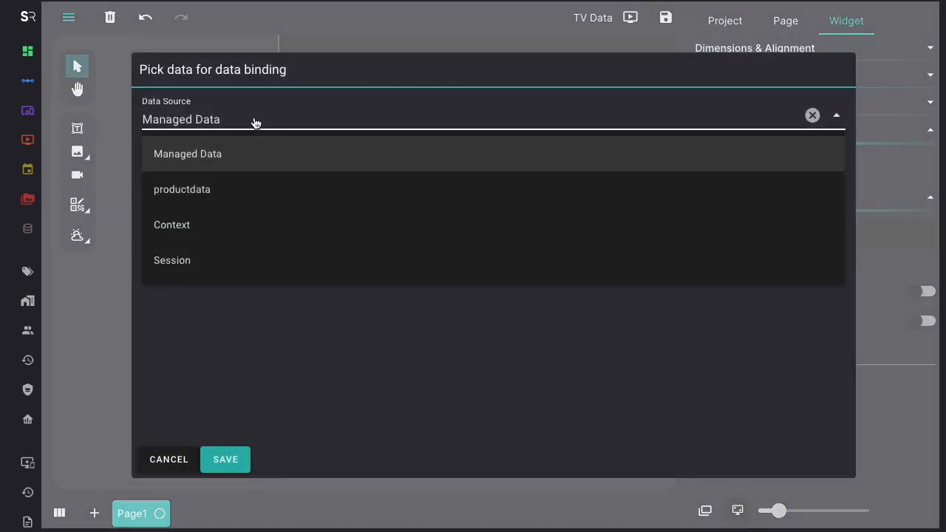
click(217, 191)
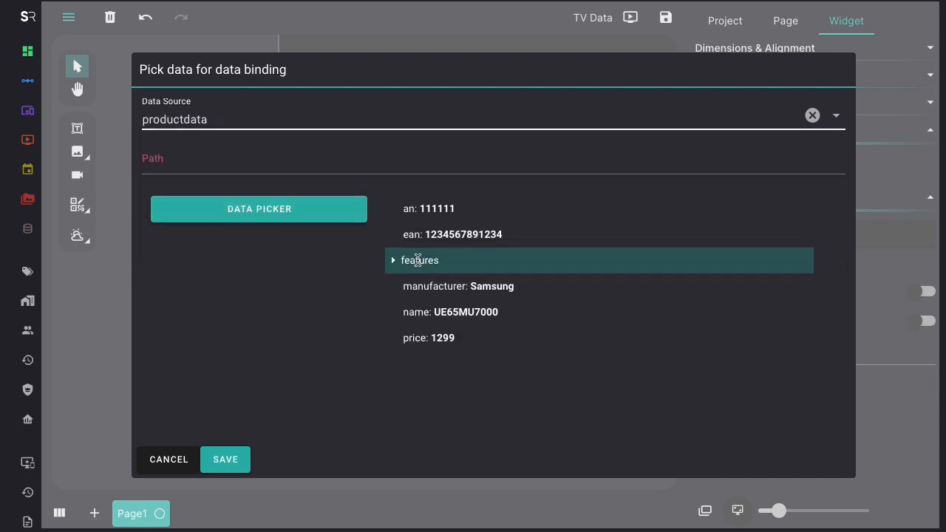
click(392, 261)
scroll(497, 325, down, 5)
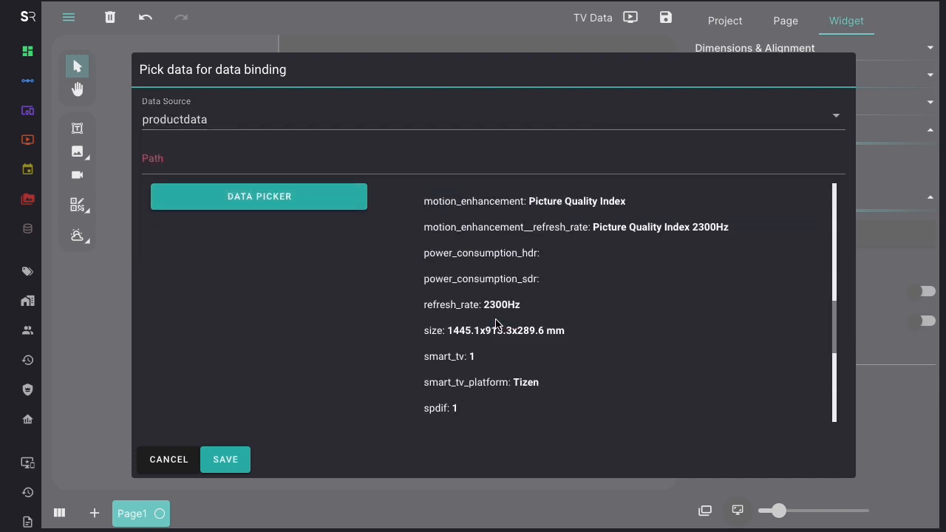
scroll(497, 324, down, 4)
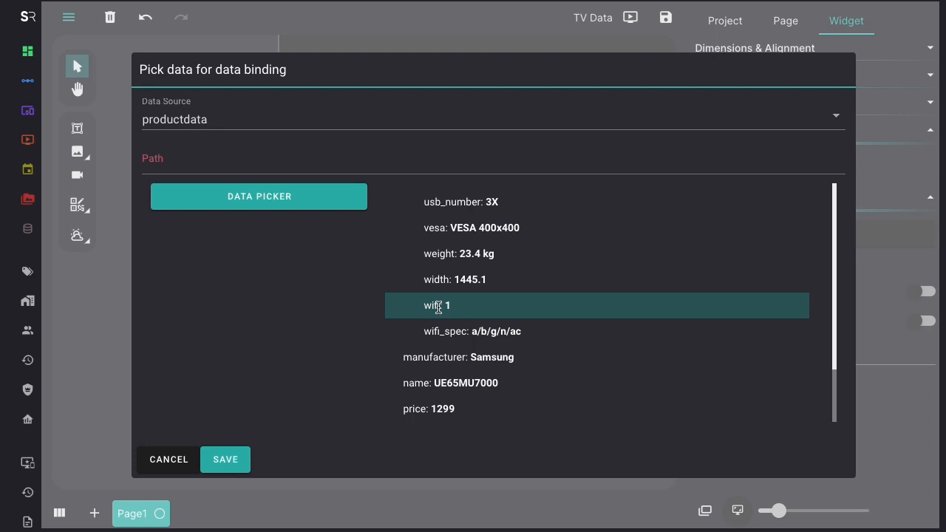
click(454, 307)
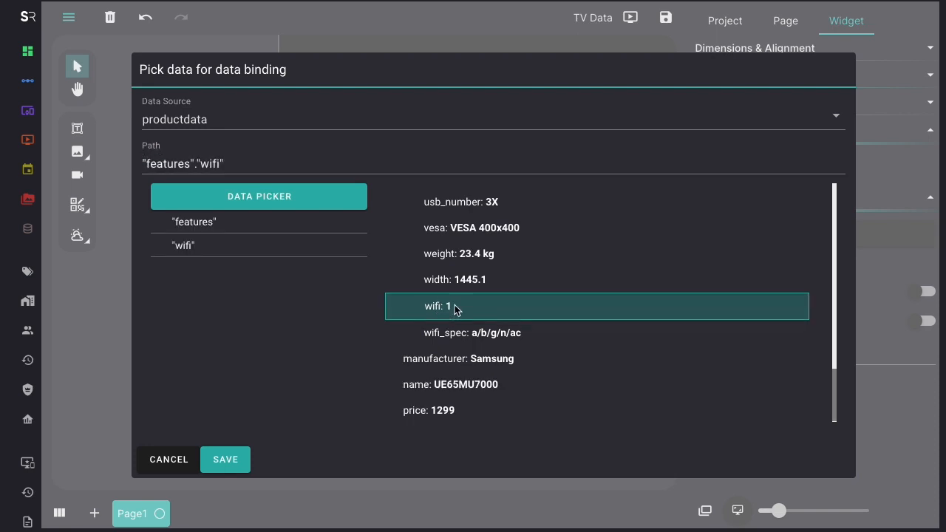
click(224, 464)
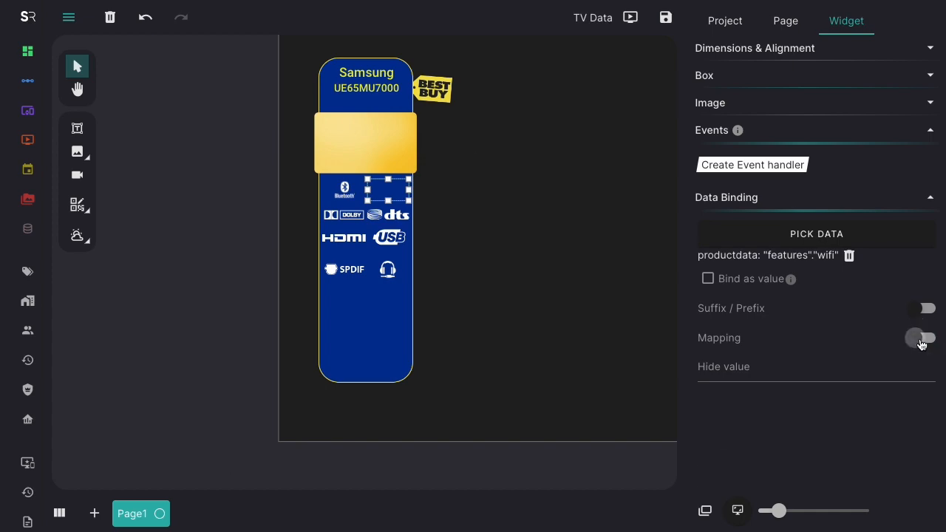
Enable mapping for the Wi-Fi logo and map value 1 to the wifi_active image.
click(920, 344)
click(739, 410)
text(1)
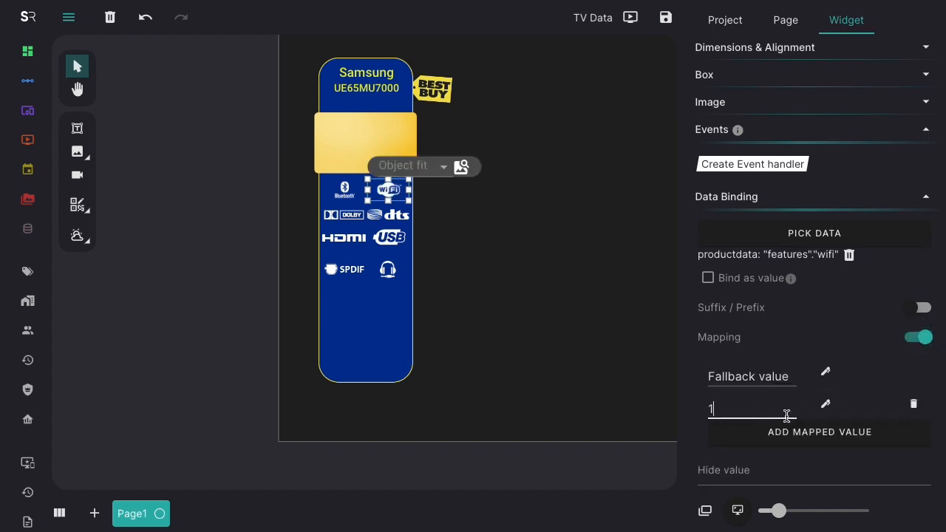
click(826, 405)
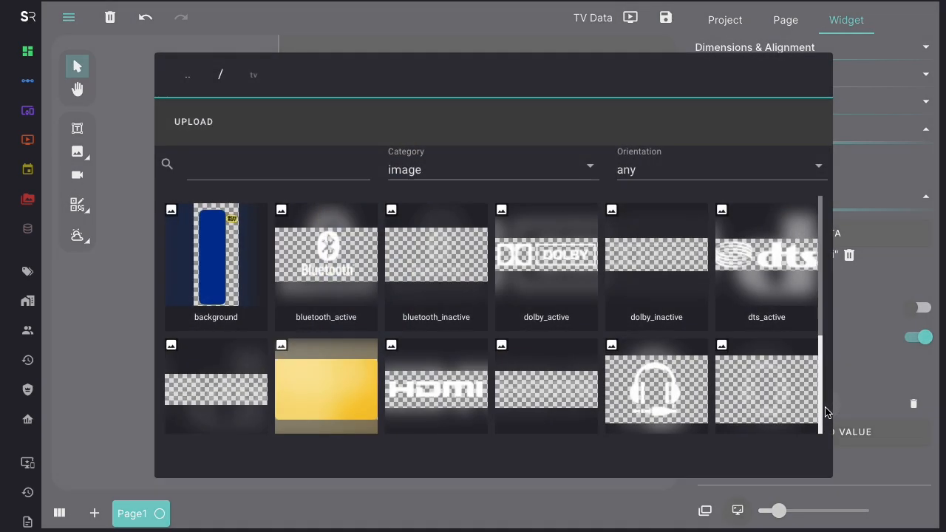
scroll(650, 343, down, 3)
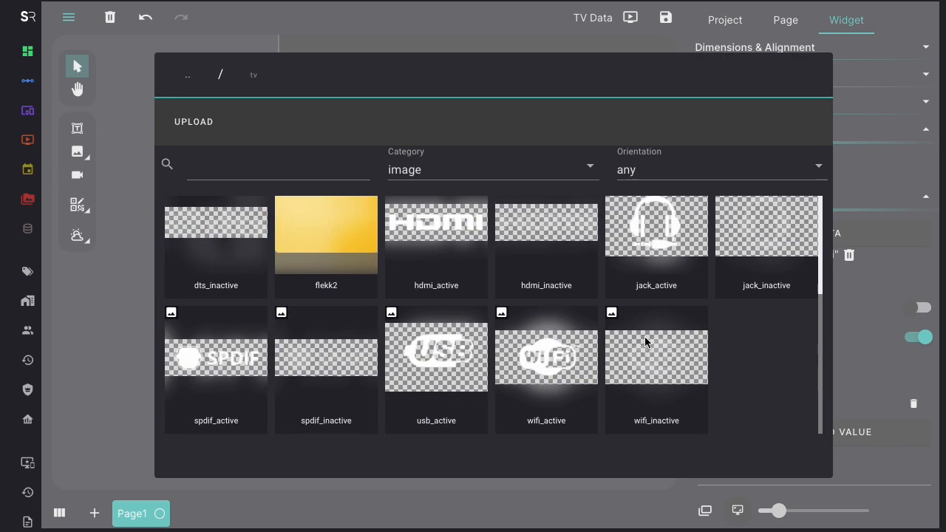
click(535, 356)
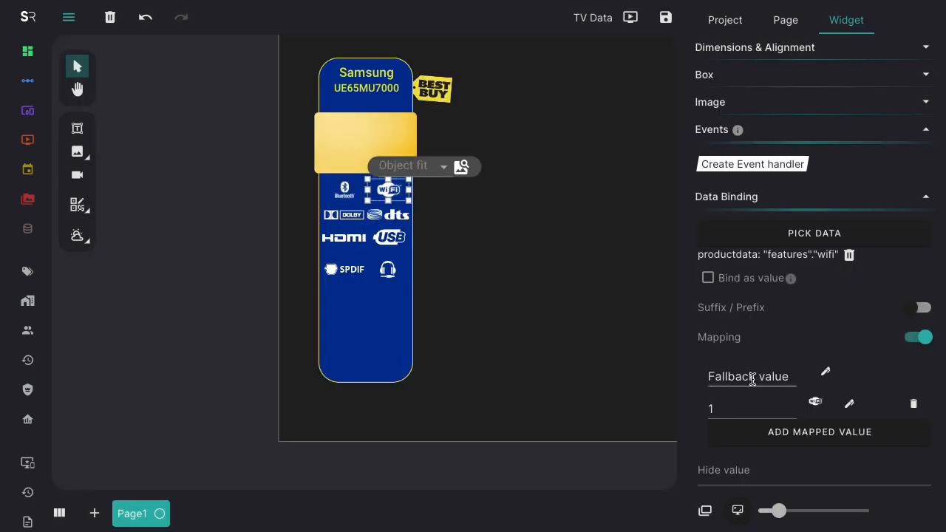
Use the wifi_inactive image as the fallback value of the Wi-Fi logo's mapping.
click(826, 373)
scroll(779, 395, down, 3)
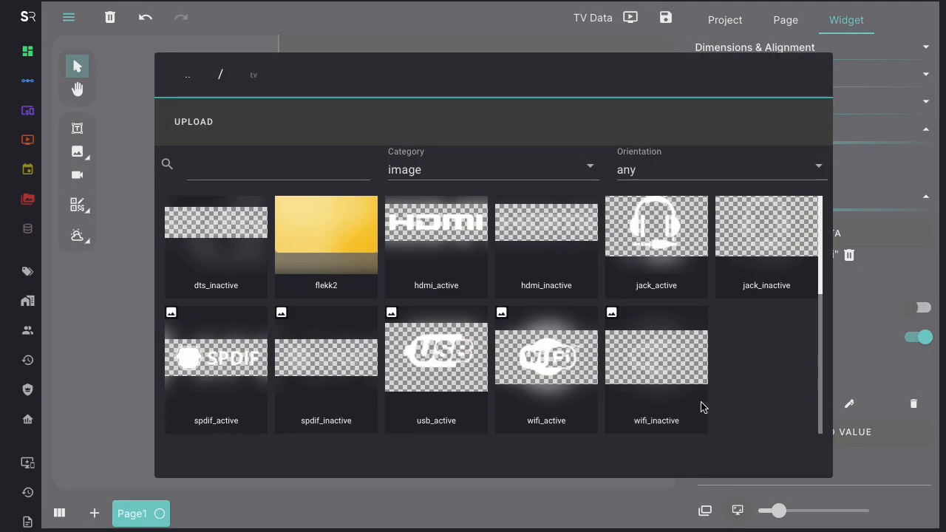
click(660, 363)
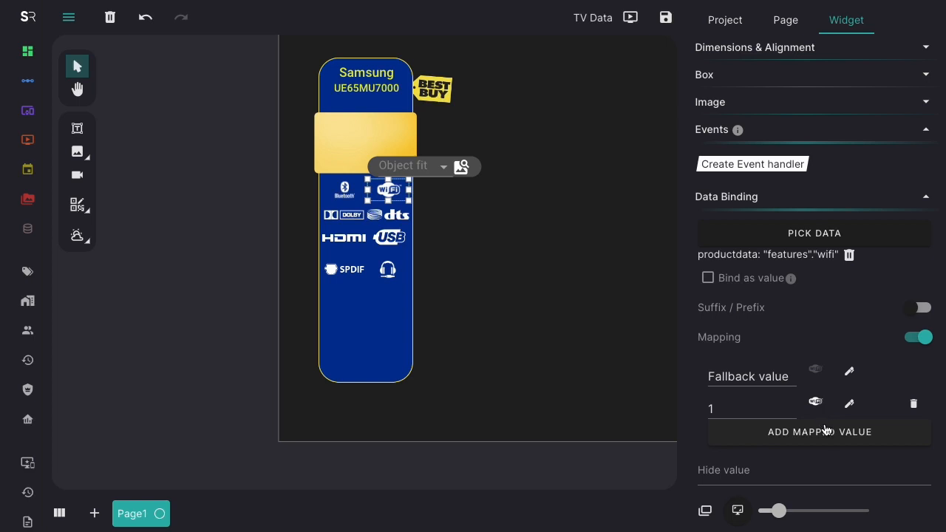
scroll(821, 402, down, 1)
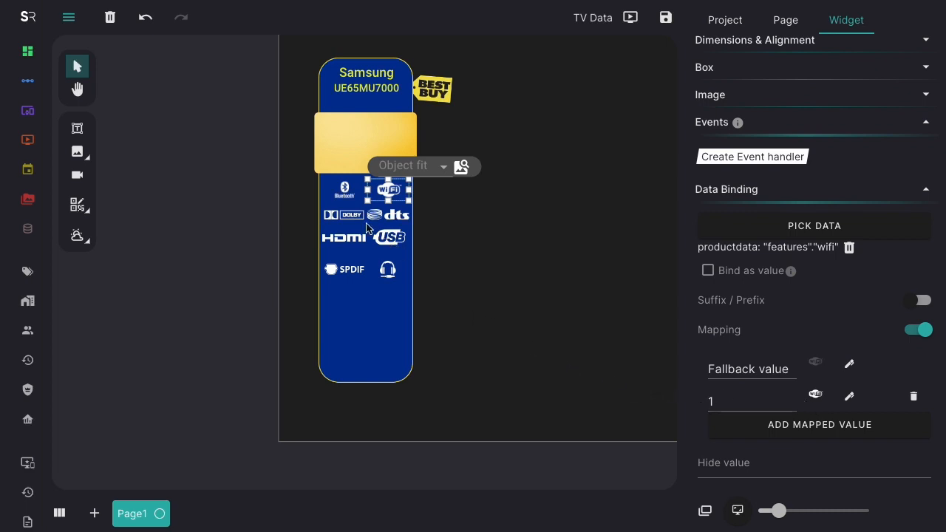
Bind the Bluetooth logo to the bluetooth entry under features in productdata.
click(343, 193)
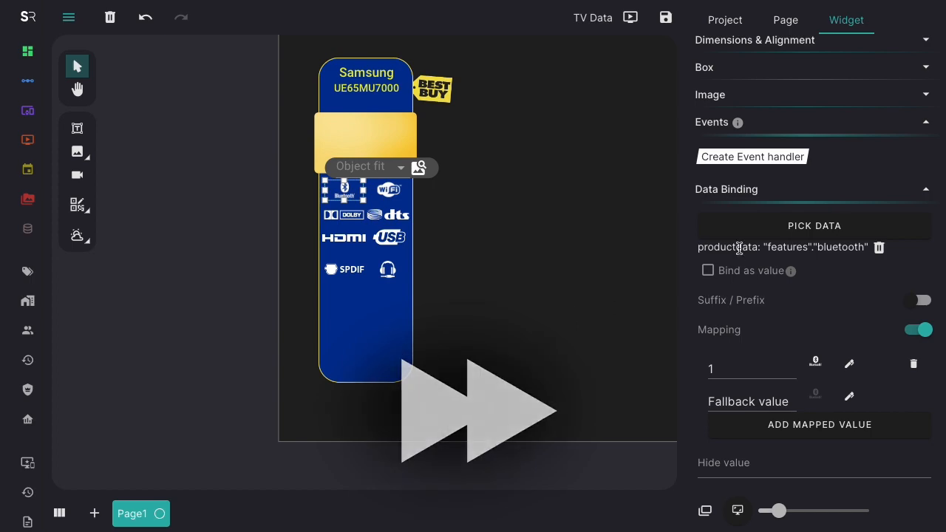
click(798, 226)
click(397, 266)
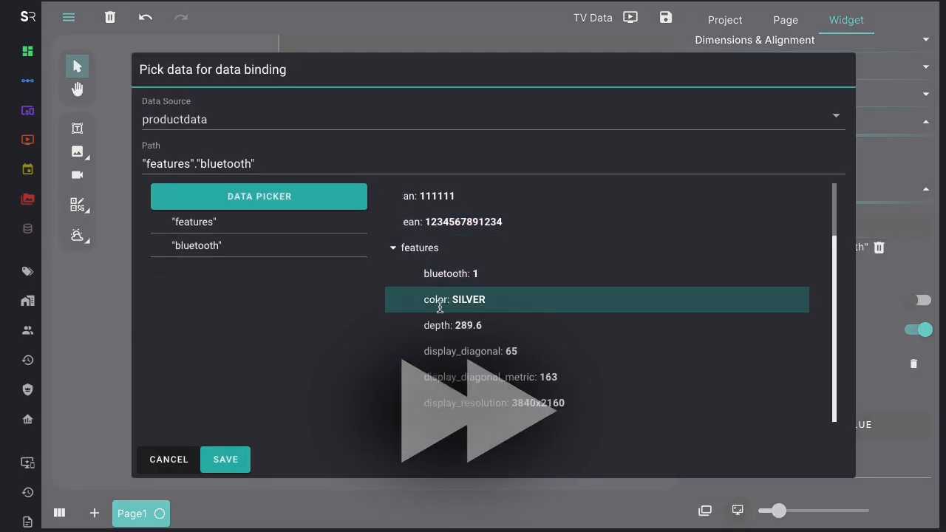
scroll(486, 340, down, 5)
scroll(486, 340, up, 5)
click(490, 269)
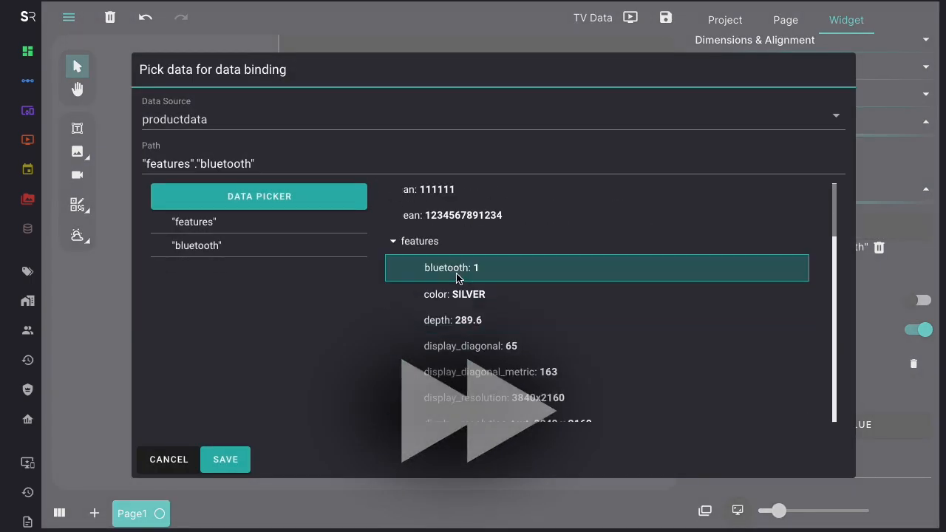
click(225, 459)
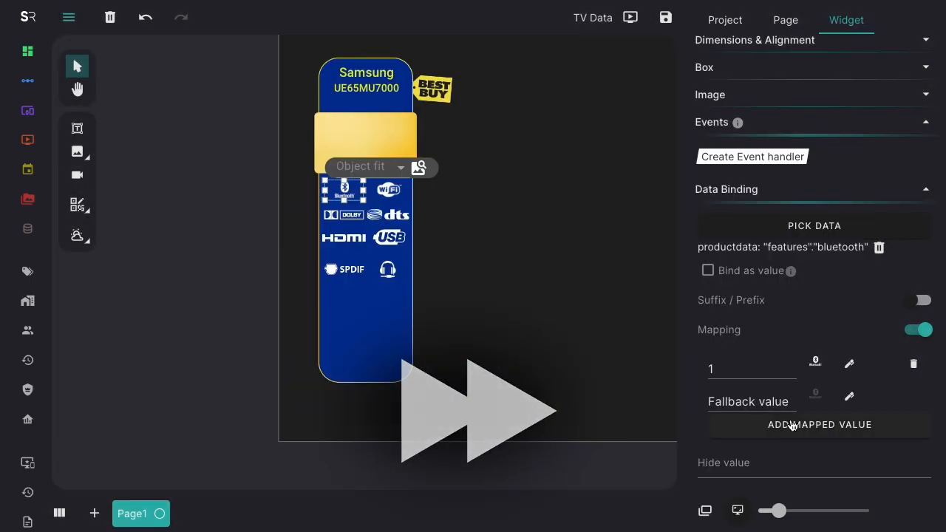
Bind the DTS logo to the dts entry under features in productdata and enable its mapping.
click(391, 216)
click(786, 233)
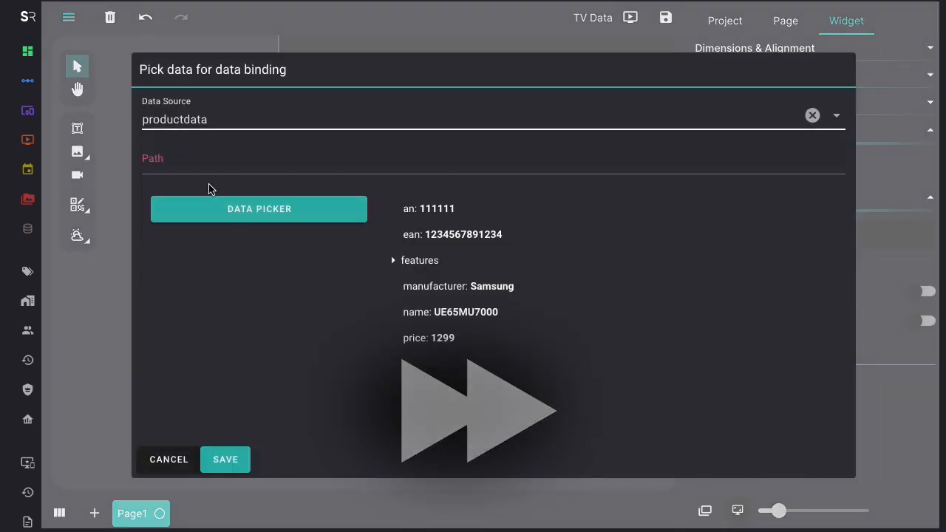
click(394, 262)
scroll(458, 310, down, 3)
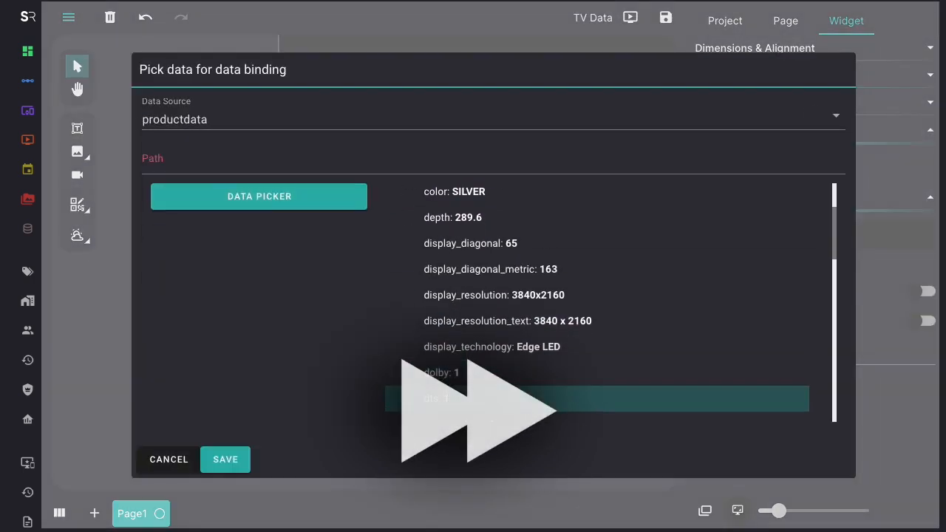
click(443, 397)
click(225, 459)
click(926, 338)
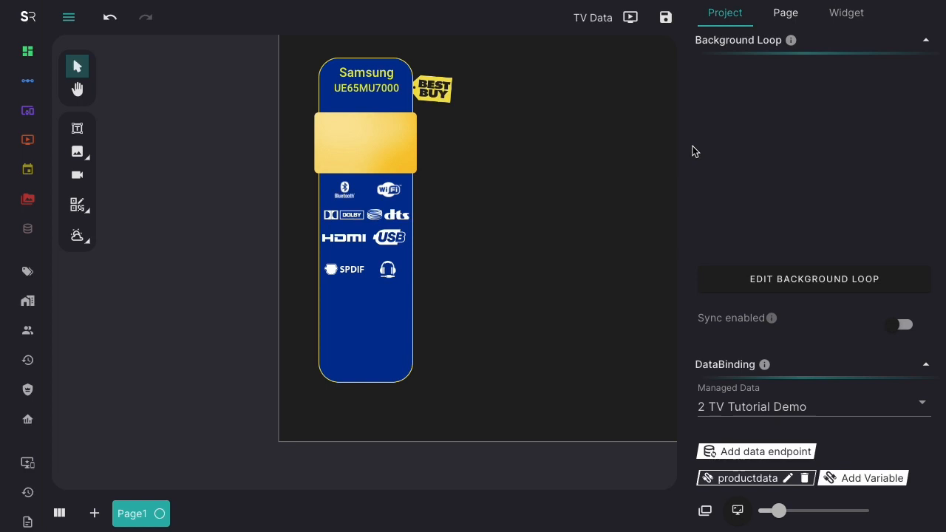
Fill the project's background loop with the videos 4k_focivideo, fullhd_animals and 4k_focivideo again, in that order.
click(780, 284)
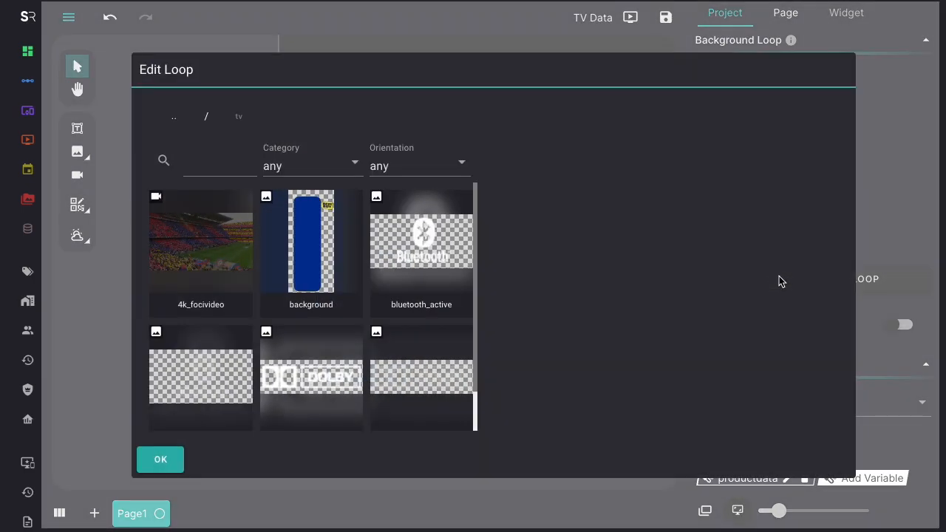
click(190, 234)
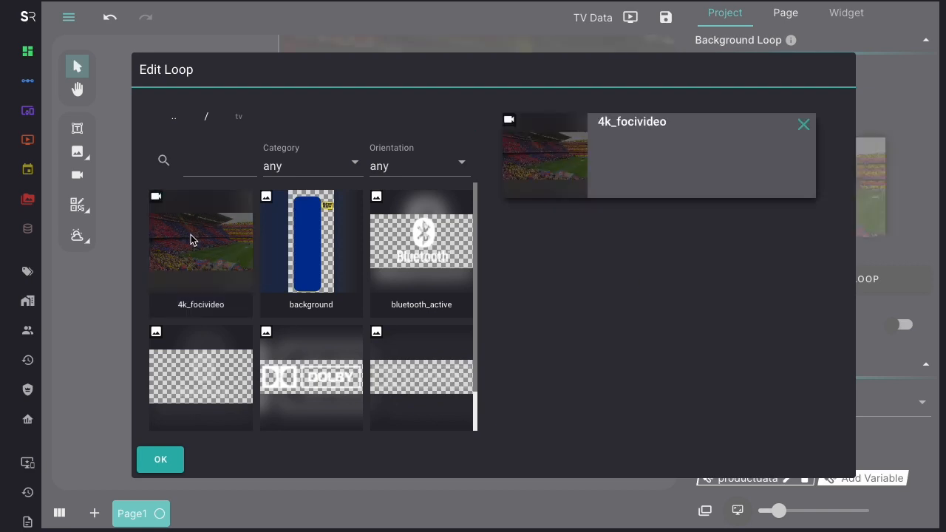
scroll(191, 235, down, 4)
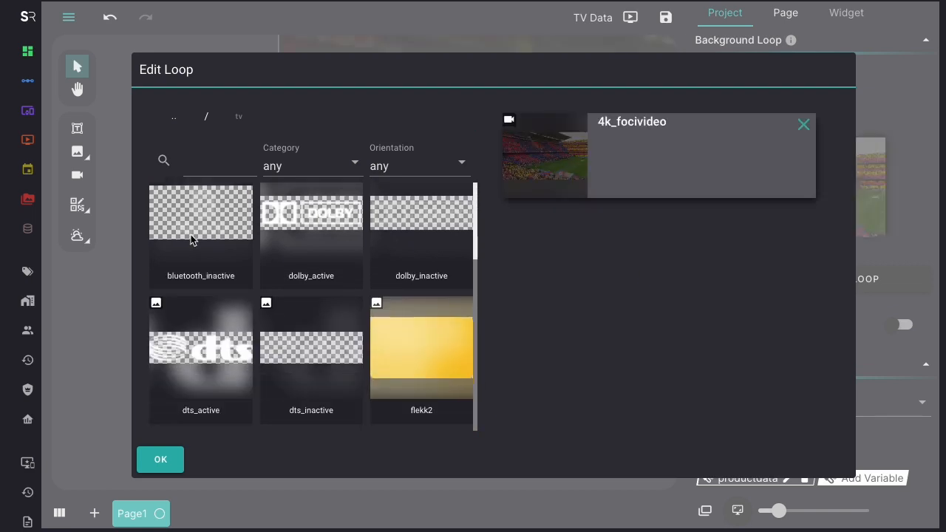
click(190, 376)
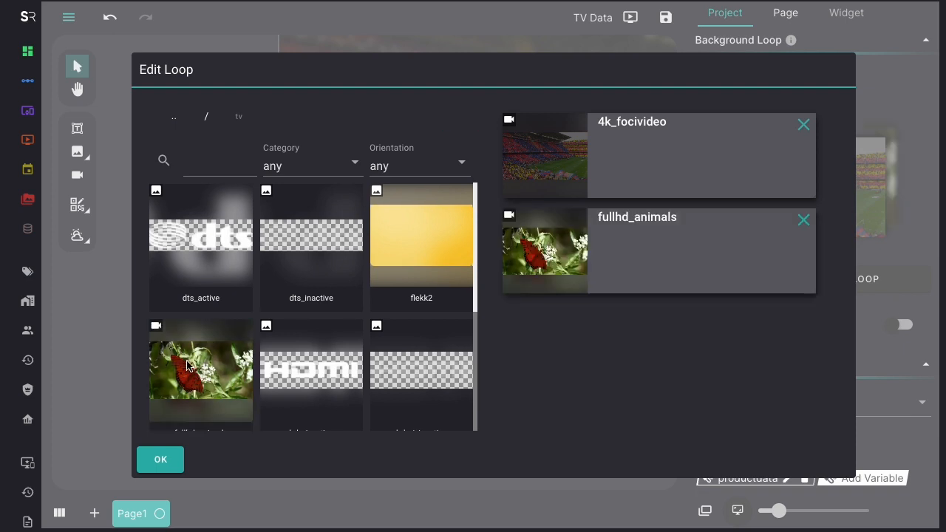
scroll(189, 365, up, 4)
click(200, 250)
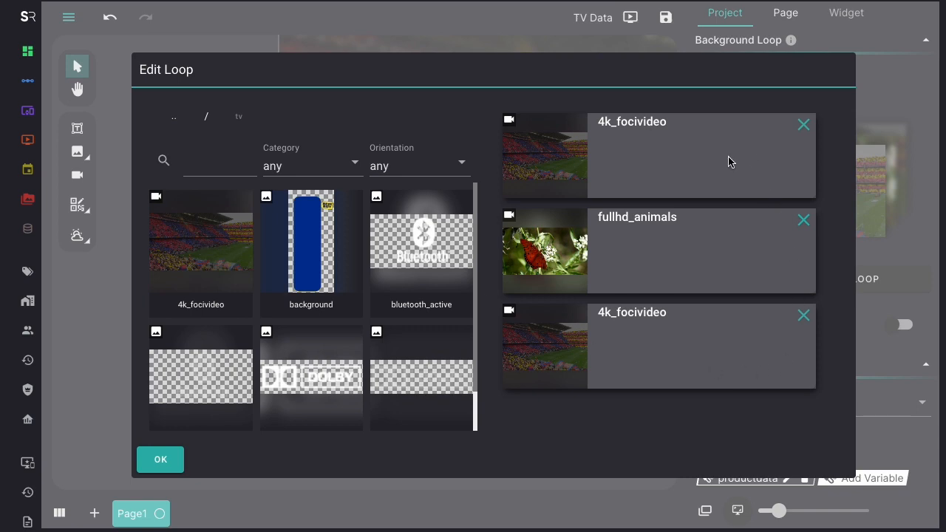
click(138, 467)
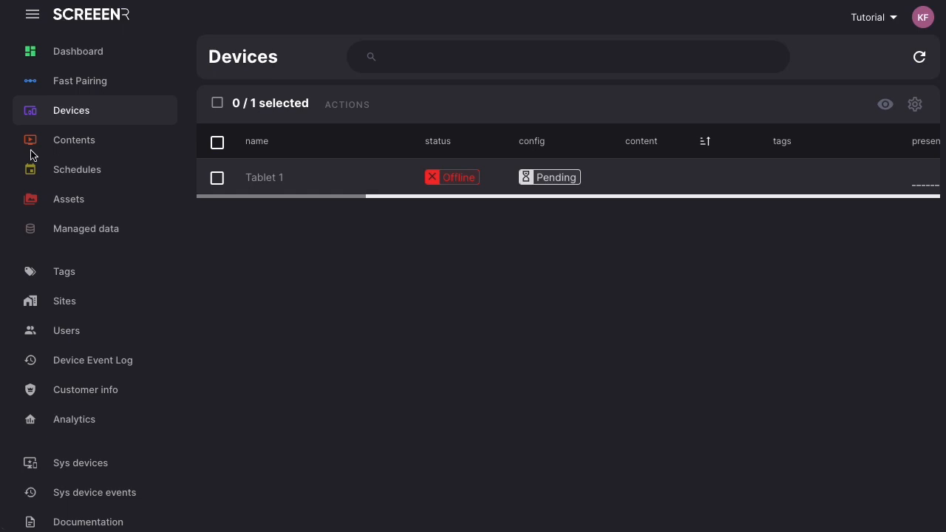
Assign the 2 TV Tutorial Demo managed data to the device Tablet 1.
click(84, 118)
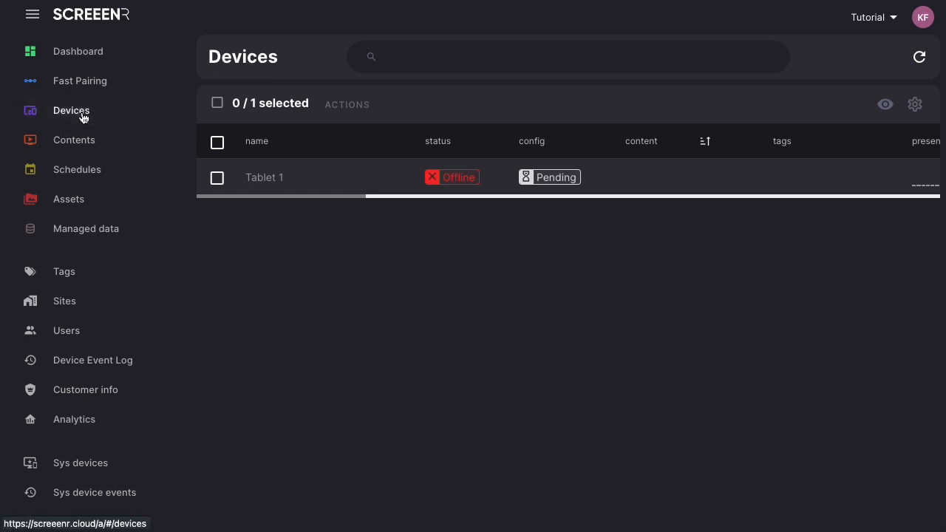
right_click(345, 186)
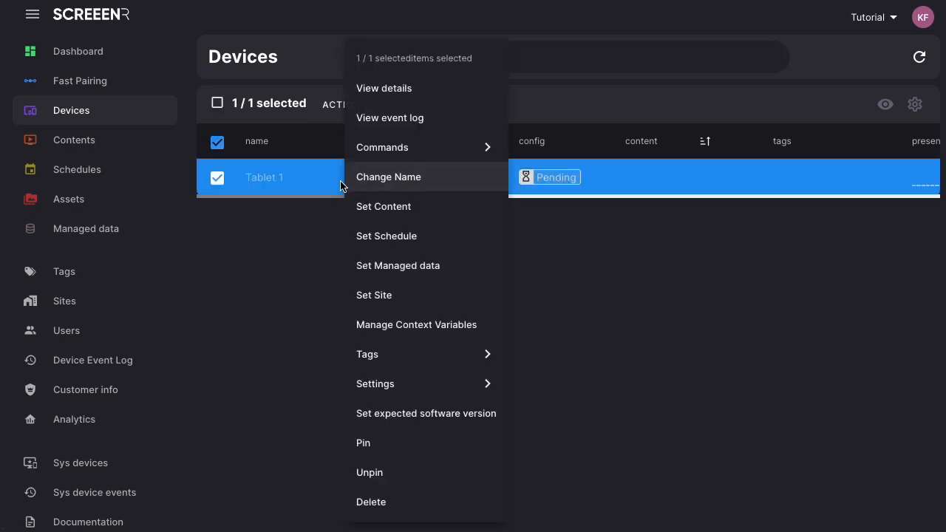
click(416, 267)
click(433, 268)
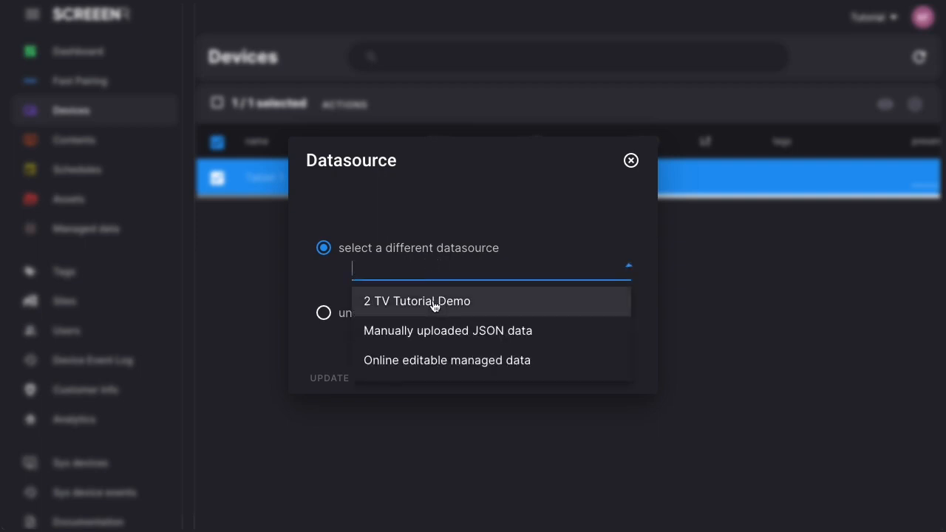
click(434, 303)
click(325, 380)
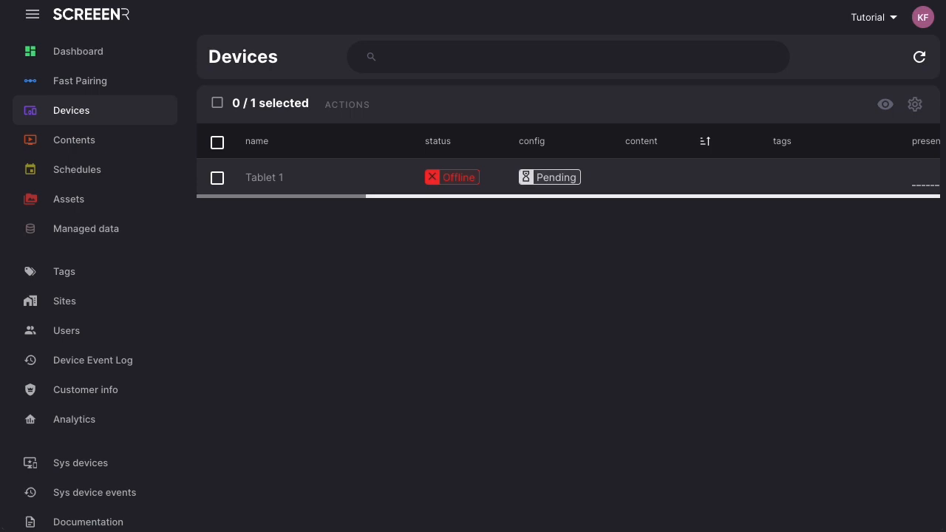
right_click(306, 181)
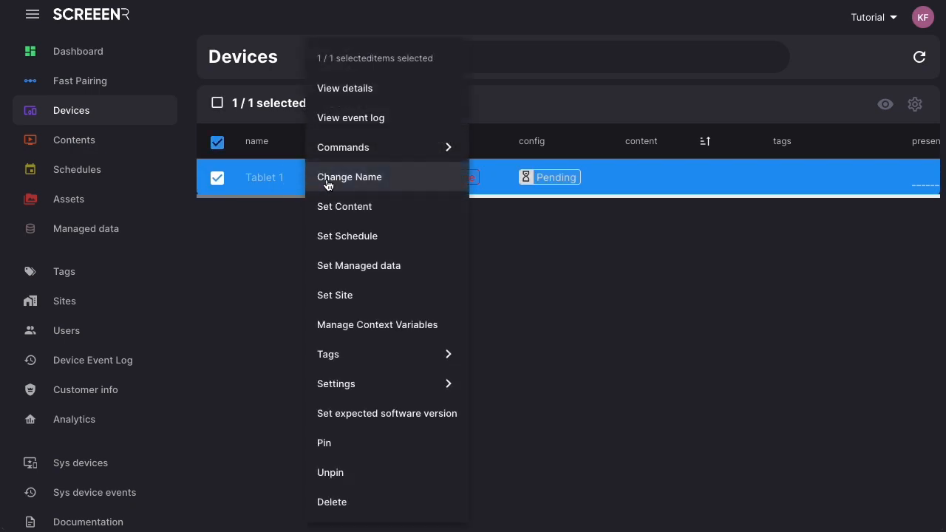
click(388, 328)
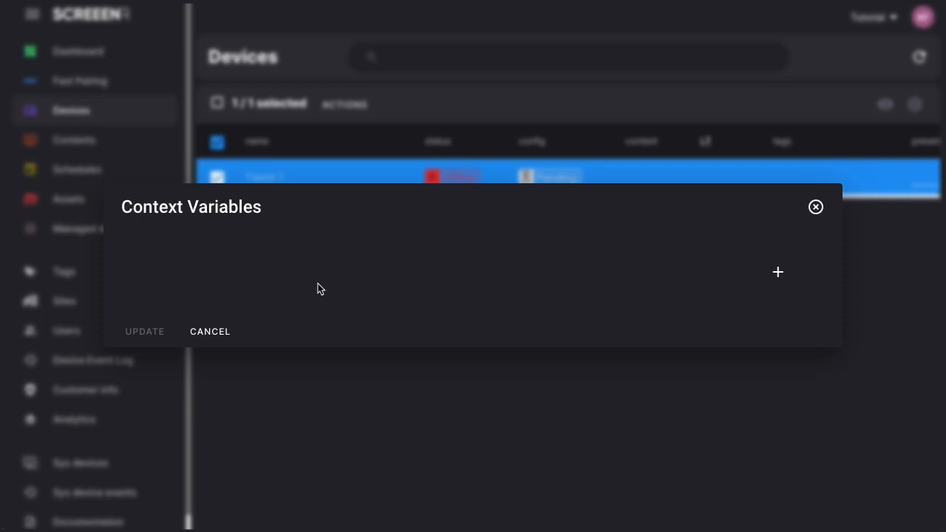
click(777, 273)
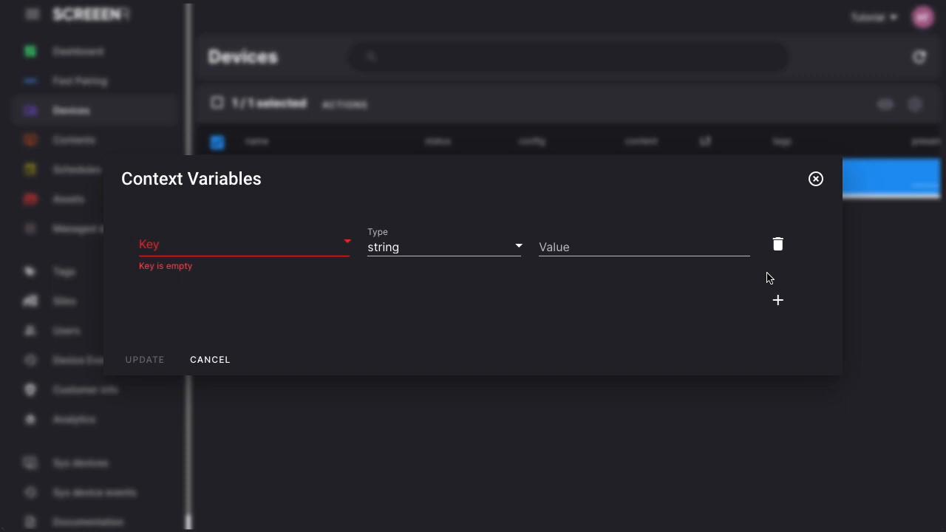
click(285, 251)
text(ea)
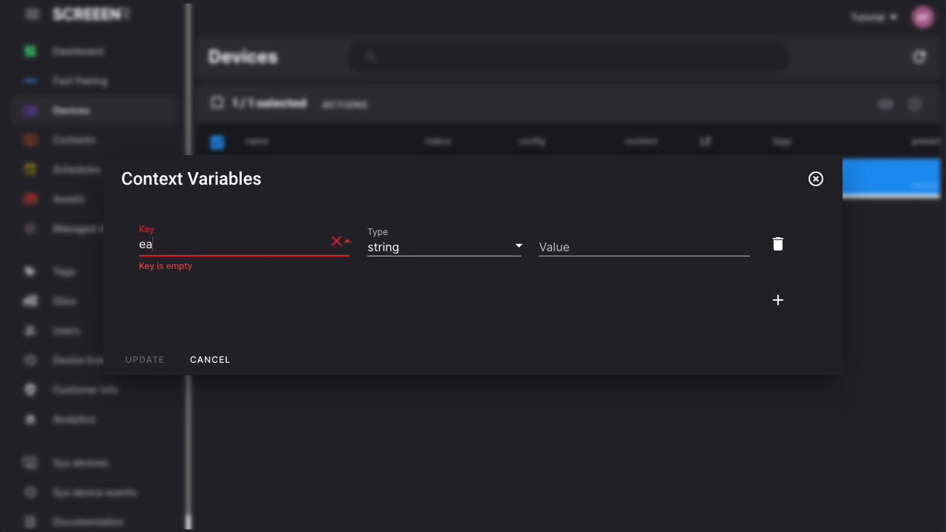
text(n)
click(576, 248)
text(123456789)
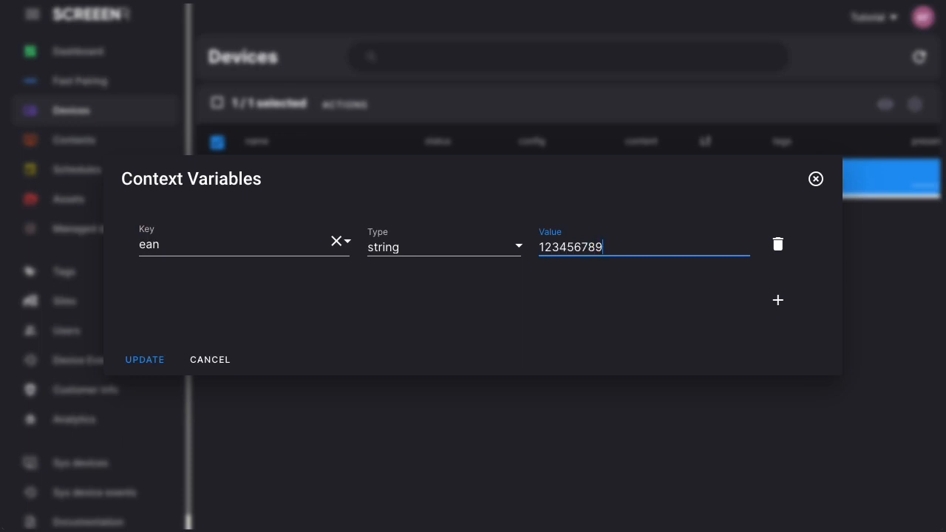
text(1234)
click(151, 362)
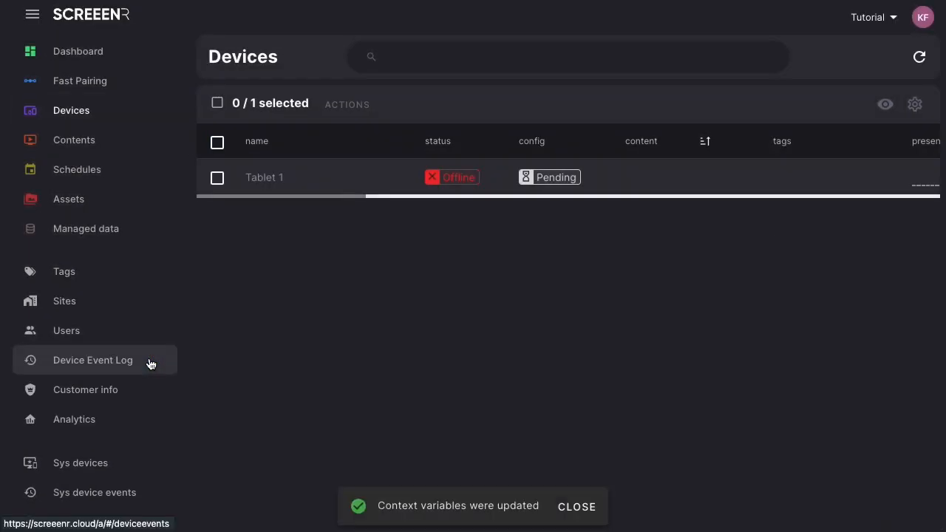